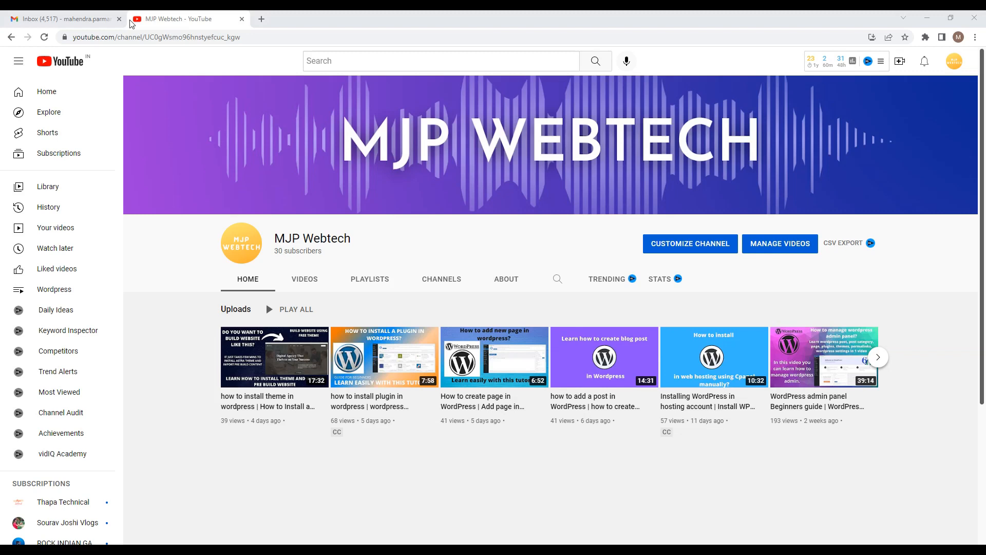
Step: Open the Google homepage in a new browser tab
{"action": "left_click", "coordinate": [260, 20]}
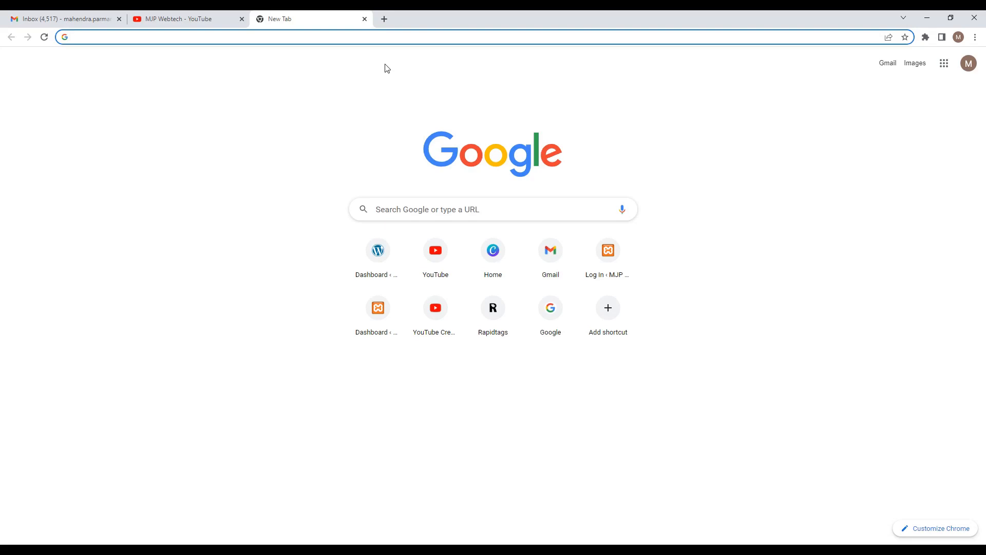
{"action": "type", "text": "www"}
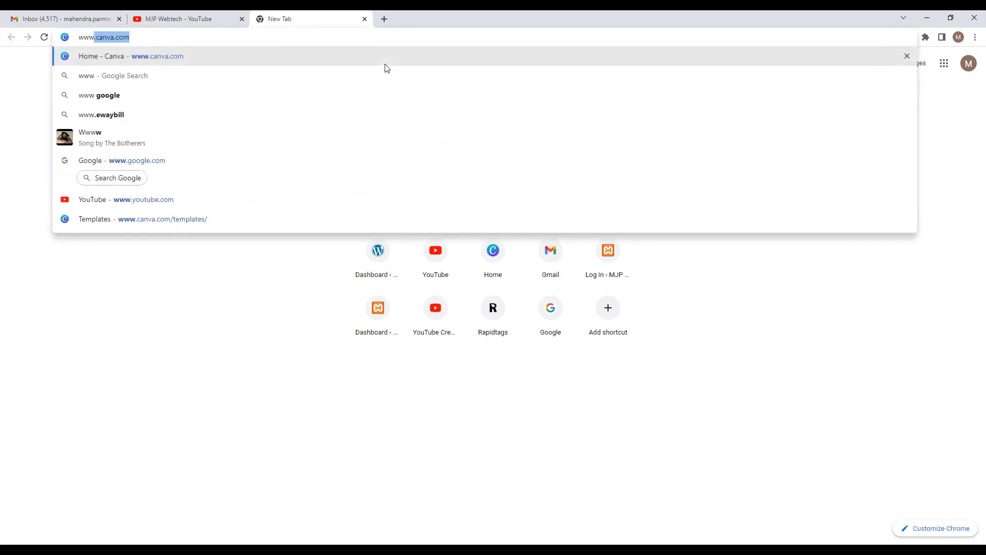
{"action": "type", "text": ".goog"}
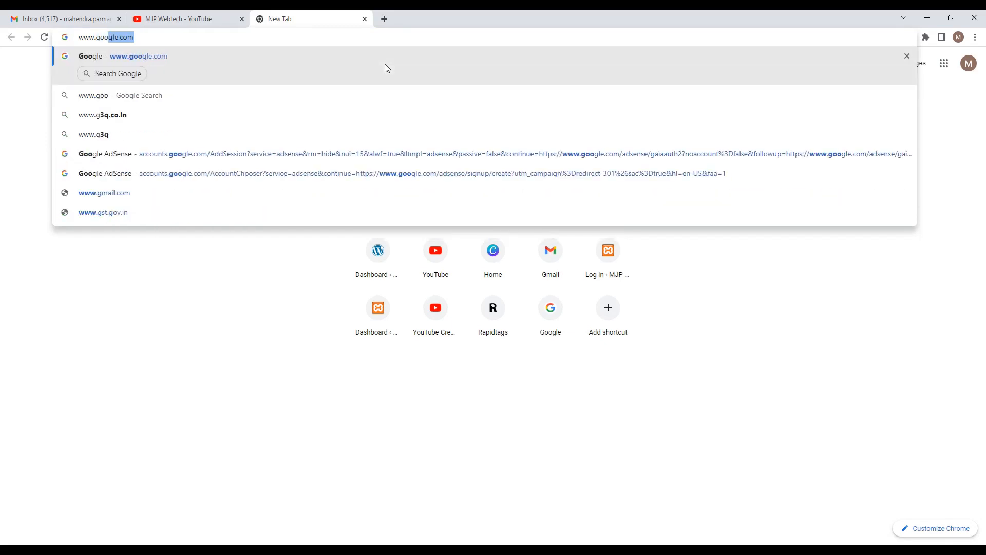
{"action": "key", "text": "Return"}
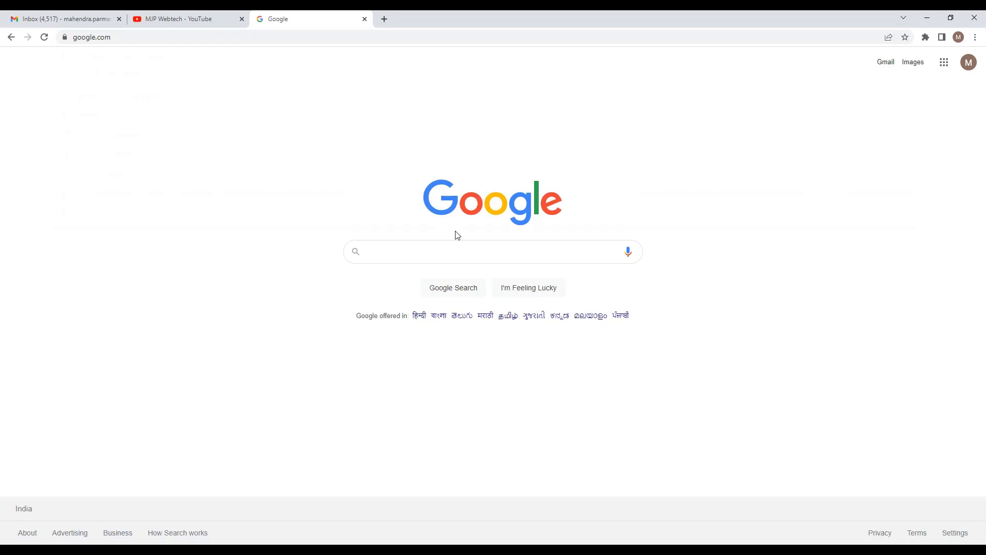
Step: Search Google for canva and open the official Canva website from the results
{"action": "type", "text": "canva"}
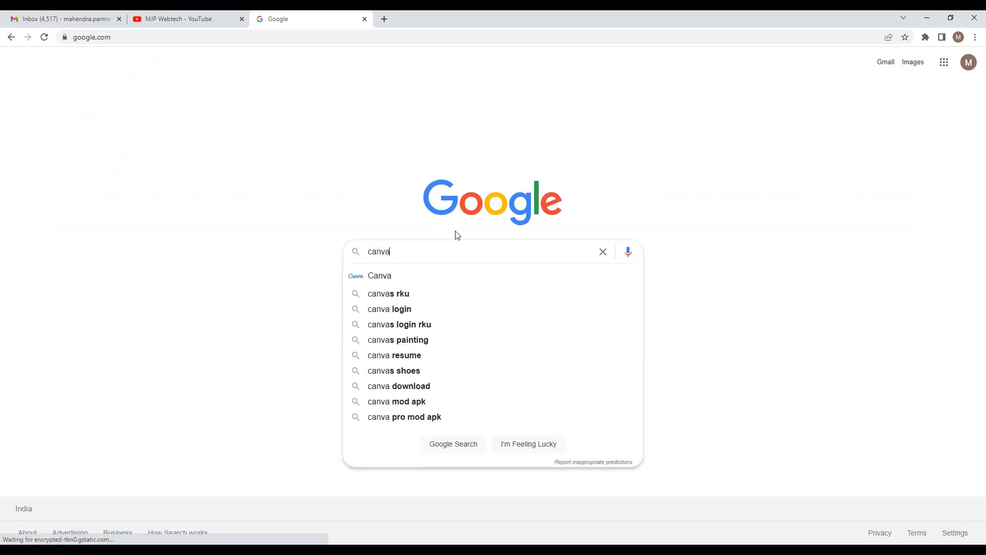
{"action": "left_click", "coordinate": [392, 274]}
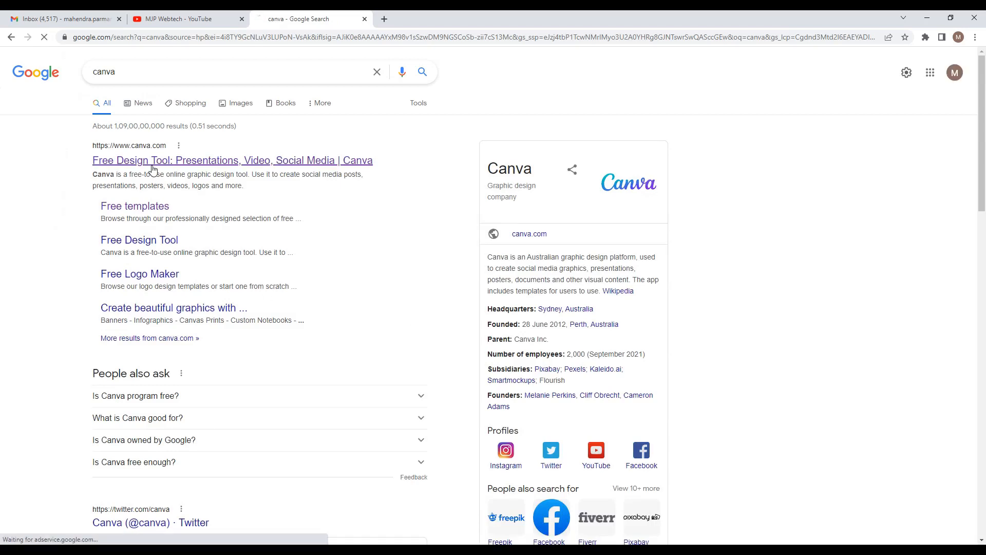
{"action": "left_click", "coordinate": [153, 163]}
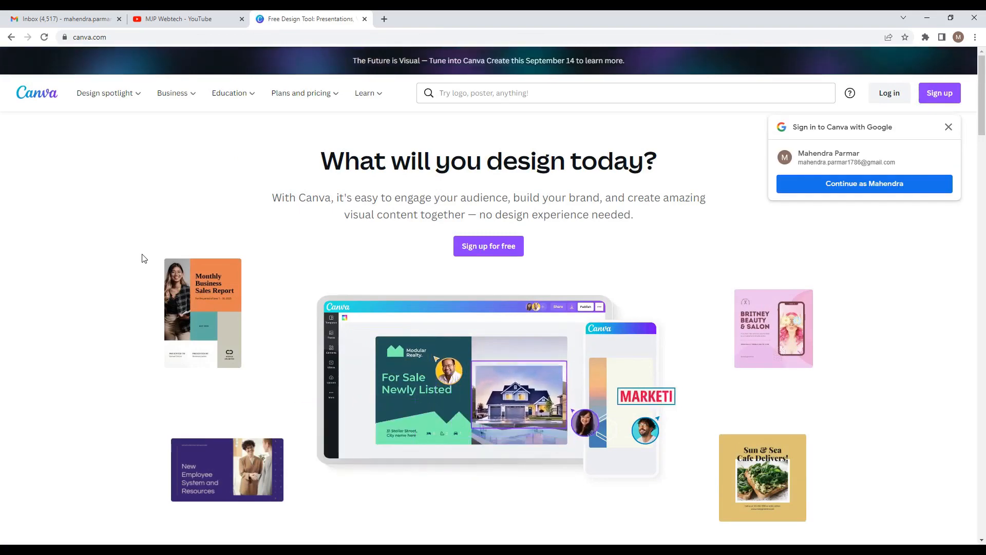
Step: Sign in to Canva with the suggested Google account
{"action": "scroll", "coordinate": [136, 305], "scroll_direction": "down", "scroll_amount": 2}
{"action": "scroll", "coordinate": [854, 215], "scroll_direction": "up", "scroll_amount": 2}
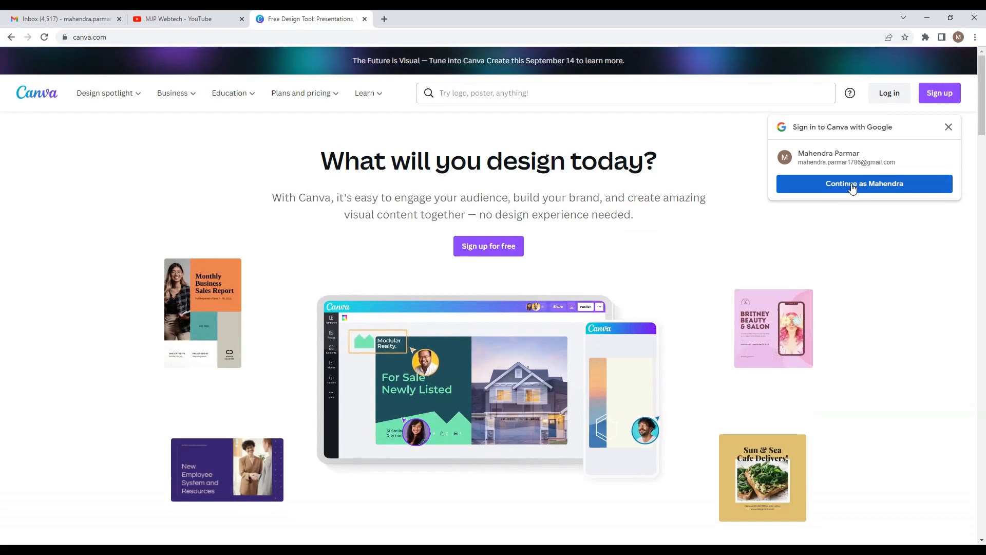
{"action": "left_click", "coordinate": [851, 185]}
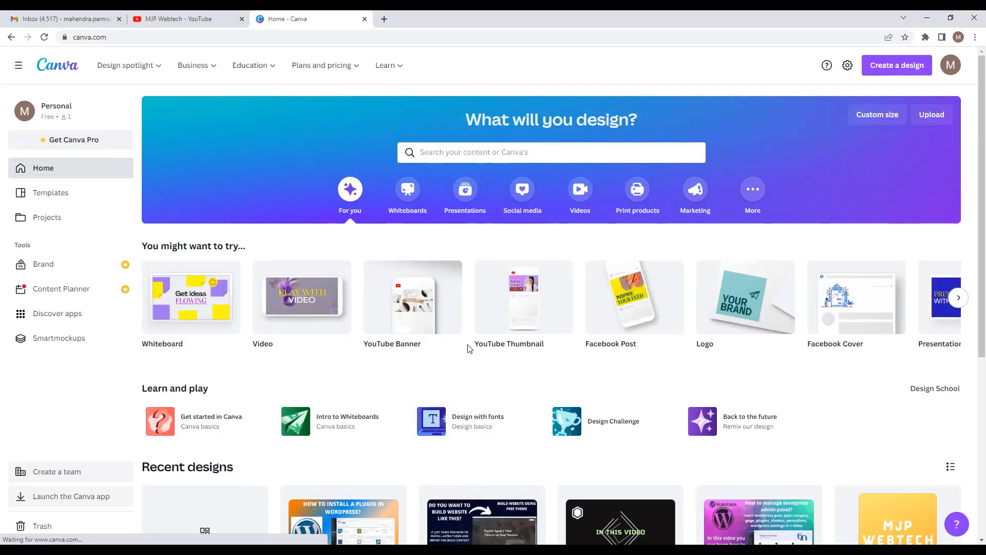
Step: Create a new blank design of the Logo type, 500 × 500 px
{"action": "scroll", "coordinate": [470, 348], "scroll_direction": "down", "scroll_amount": 5}
{"action": "scroll", "coordinate": [470, 350], "scroll_direction": "down", "scroll_amount": 1}
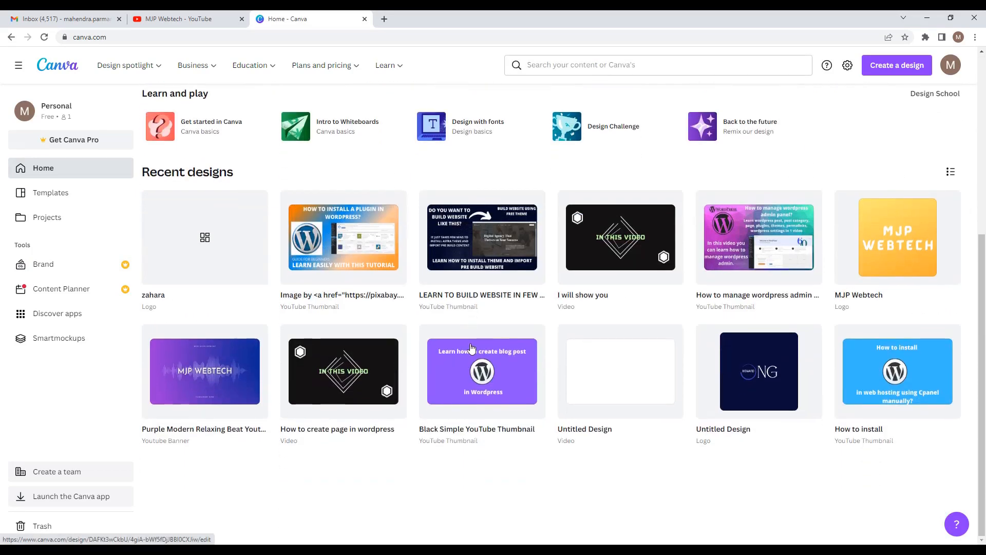
{"action": "scroll", "coordinate": [470, 349], "scroll_direction": "up", "scroll_amount": 6}
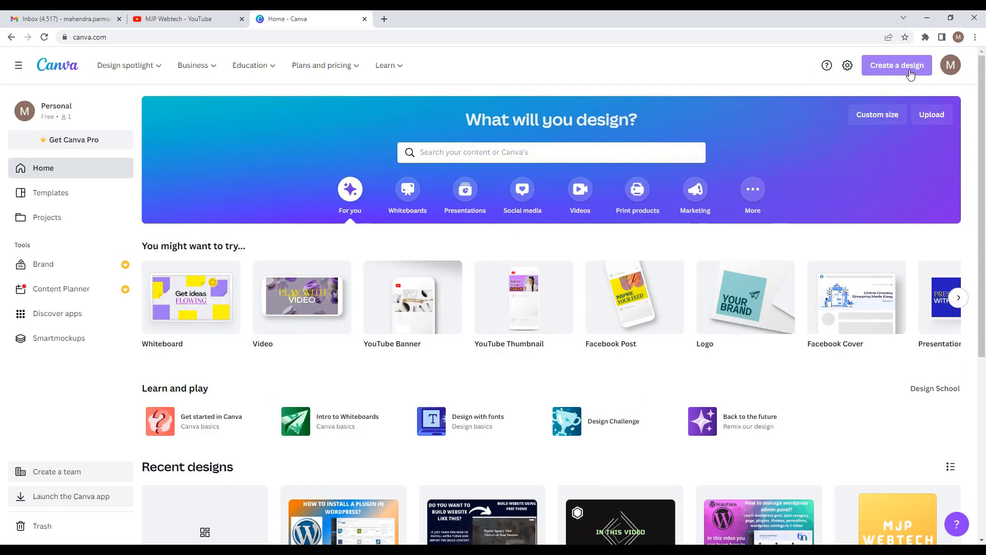
{"action": "left_click", "coordinate": [910, 74]}
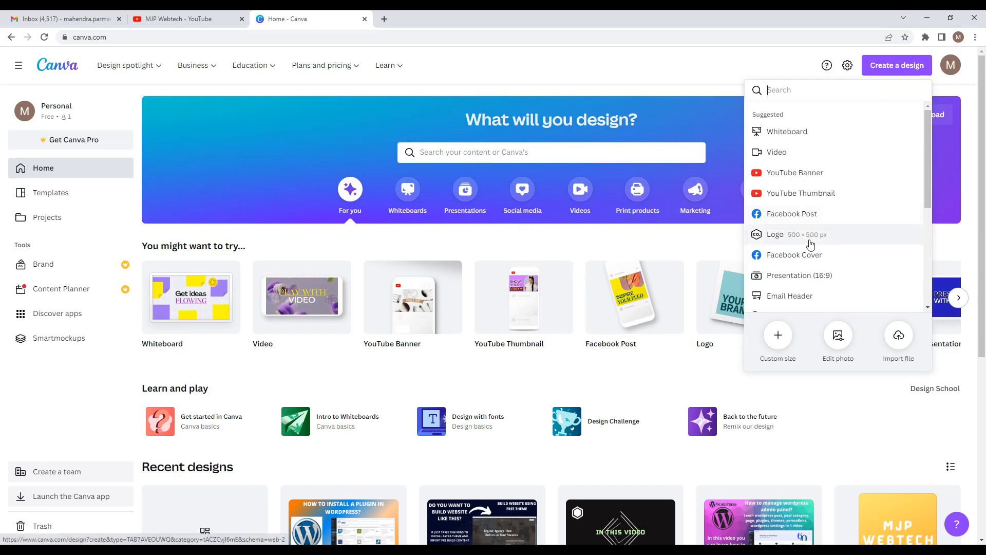
{"action": "left_click", "coordinate": [771, 240]}
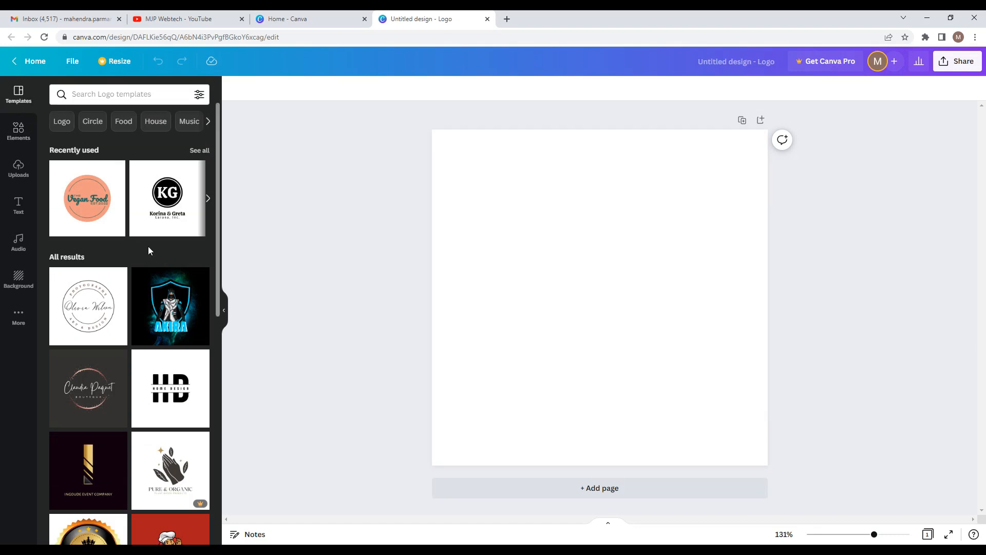
Step: Browse the available logo templates to find a suitable starting design
{"action": "scroll", "coordinate": [149, 247], "scroll_direction": "down", "scroll_amount": 5}
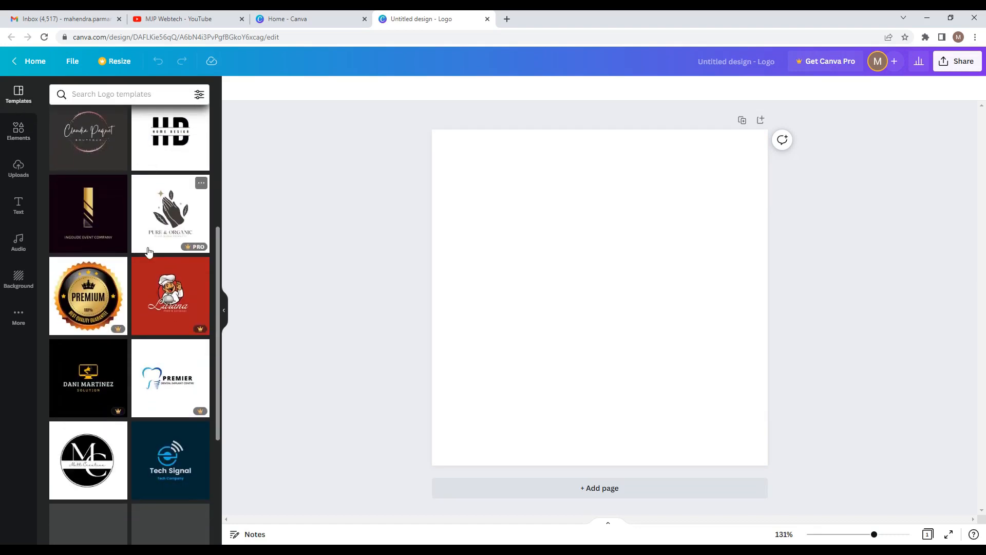
{"action": "scroll", "coordinate": [149, 252], "scroll_direction": "down", "scroll_amount": 8}
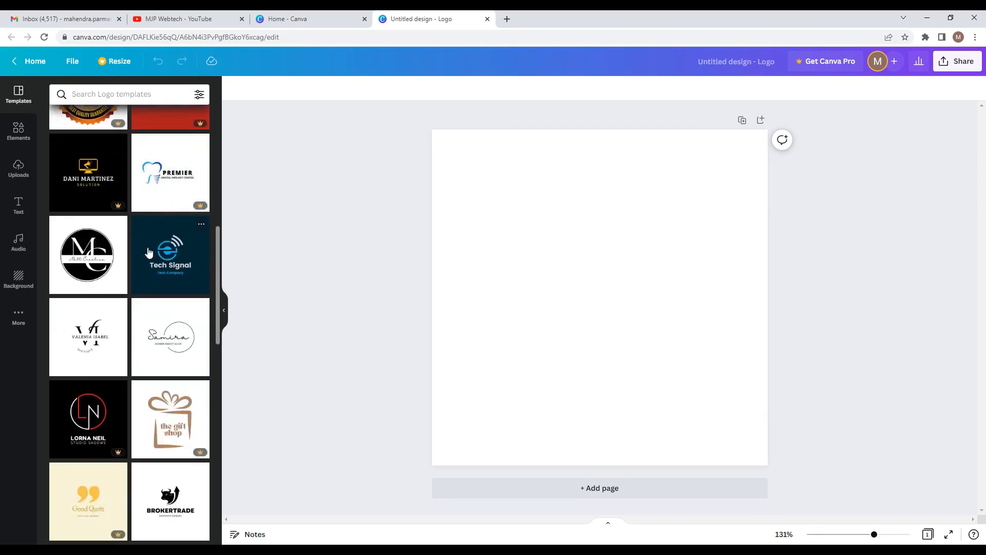
{"action": "scroll", "coordinate": [152, 199], "scroll_direction": "down", "scroll_amount": 3}
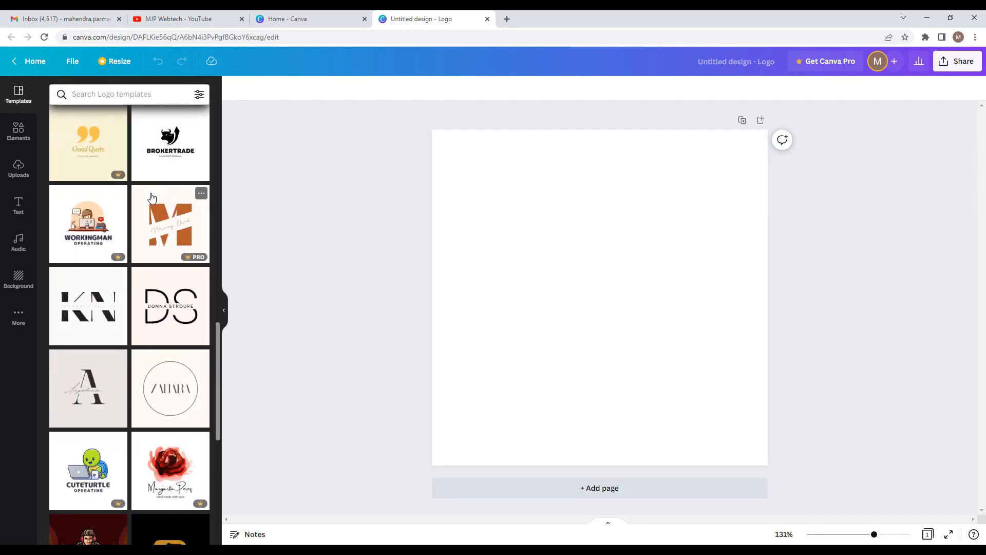
{"action": "scroll", "coordinate": [152, 198], "scroll_direction": "down", "scroll_amount": 10}
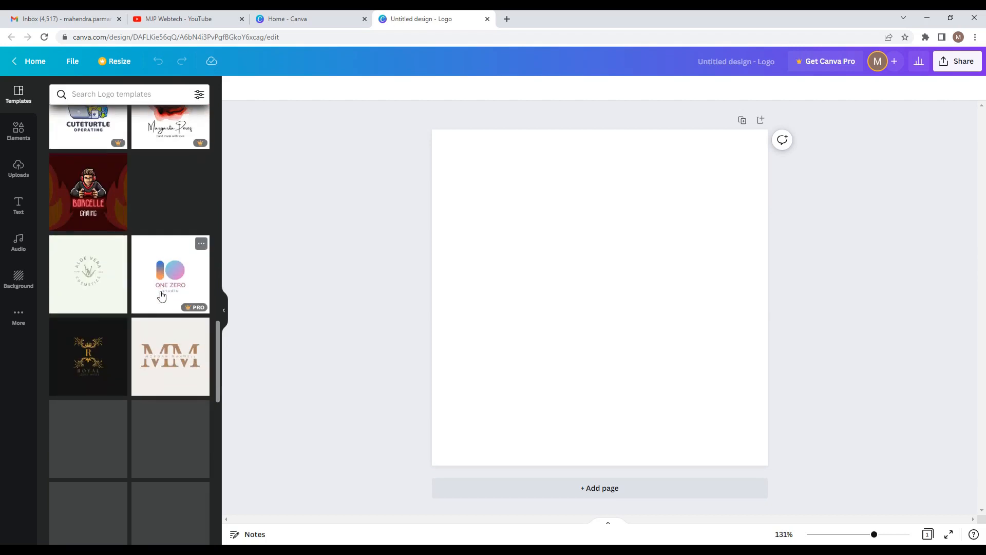
{"action": "scroll", "coordinate": [145, 288], "scroll_direction": "down", "scroll_amount": 5}
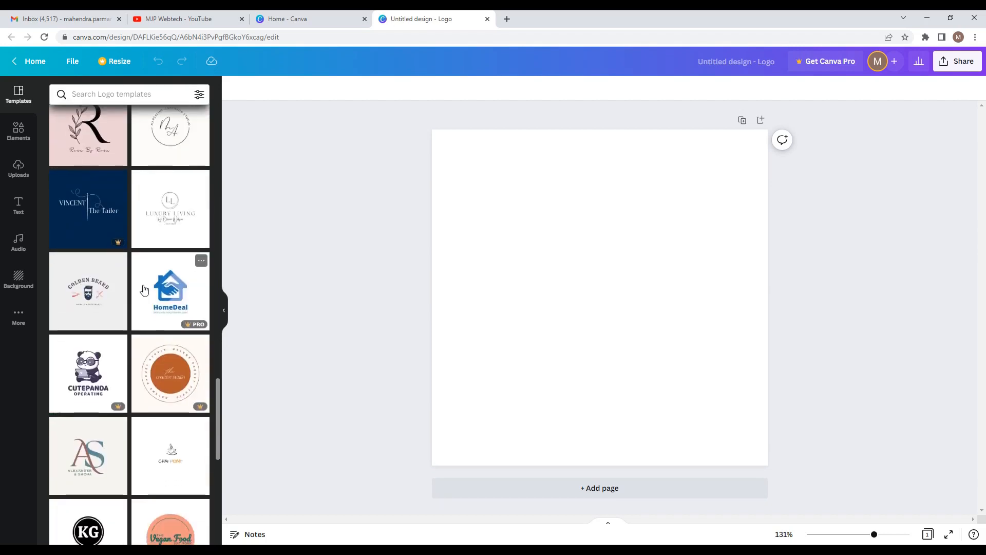
{"action": "scroll", "coordinate": [145, 289], "scroll_direction": "down", "scroll_amount": 3}
{"action": "scroll", "coordinate": [152, 293], "scroll_direction": "down", "scroll_amount": 3}
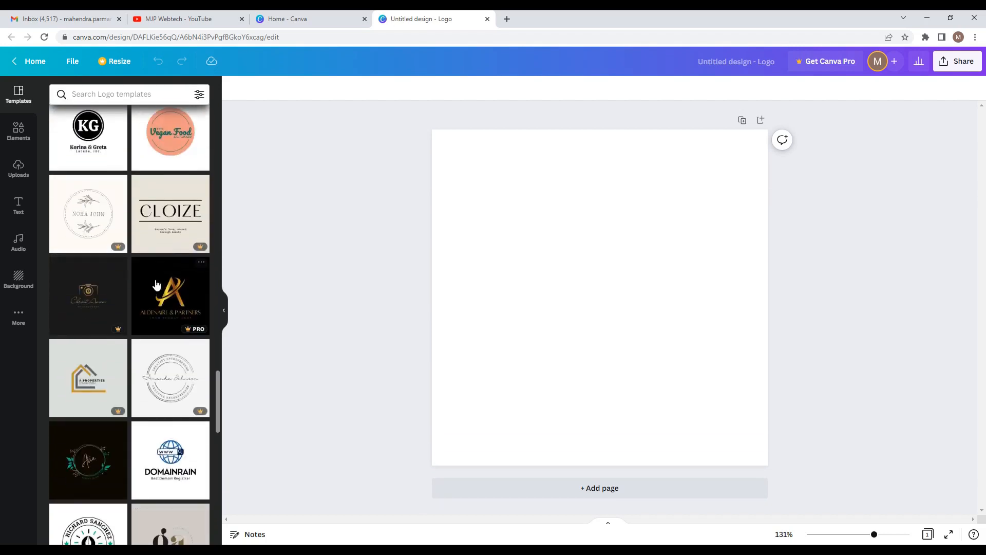
{"action": "scroll", "coordinate": [156, 296], "scroll_direction": "up", "scroll_amount": 3}
{"action": "scroll", "coordinate": [157, 296], "scroll_direction": "up", "scroll_amount": 5}
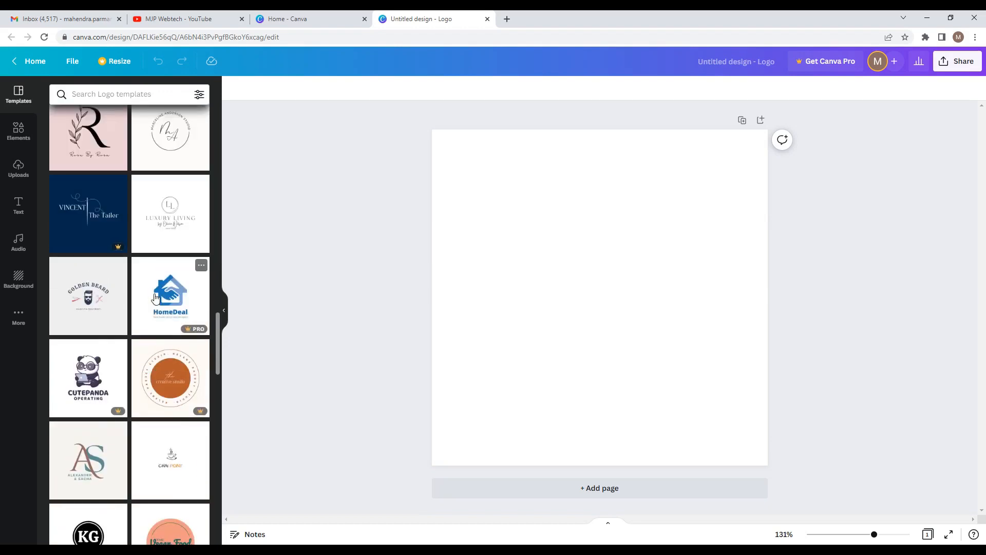
{"action": "scroll", "coordinate": [156, 297], "scroll_direction": "up", "scroll_amount": 3}
{"action": "scroll", "coordinate": [155, 297], "scroll_direction": "up", "scroll_amount": 4}
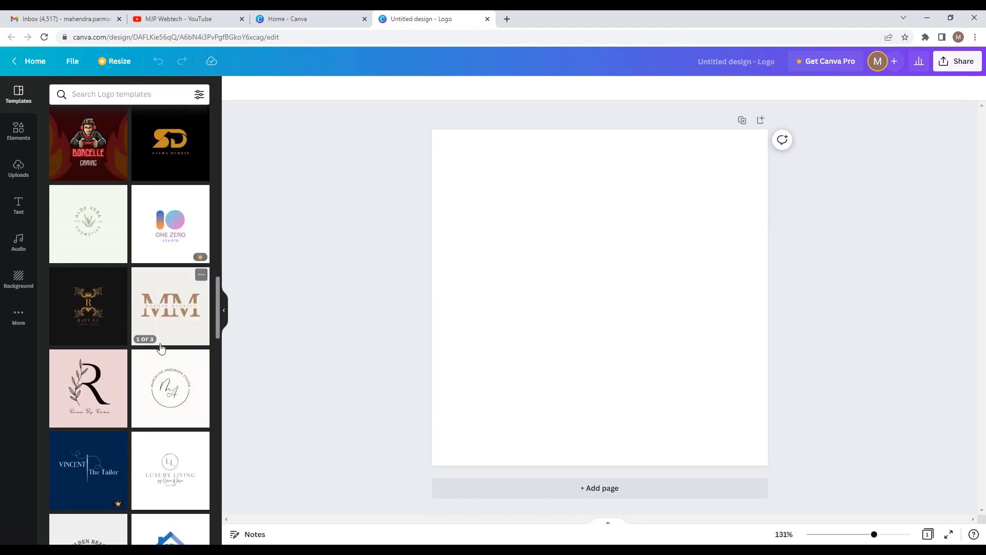
{"action": "scroll", "coordinate": [159, 339], "scroll_direction": "up", "scroll_amount": 2}
{"action": "scroll", "coordinate": [160, 348], "scroll_direction": "up", "scroll_amount": 7}
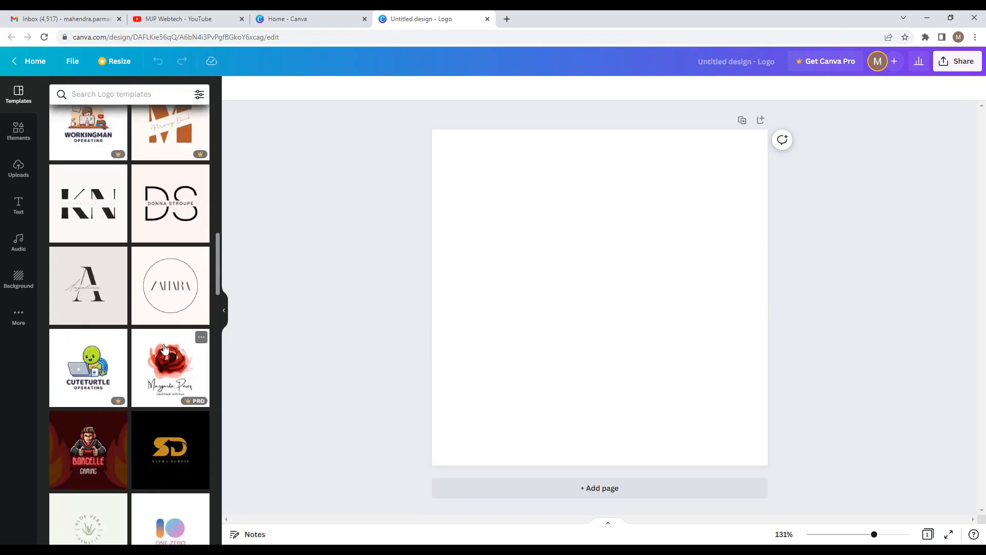
{"action": "left_click", "coordinate": [169, 342]}
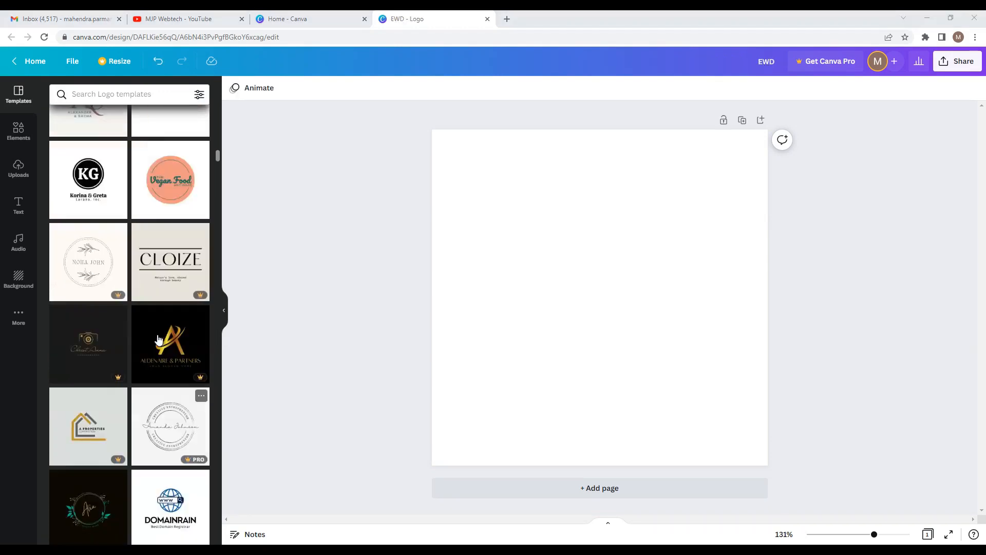
{"action": "scroll", "coordinate": [158, 340], "scroll_direction": "up", "scroll_amount": 13}
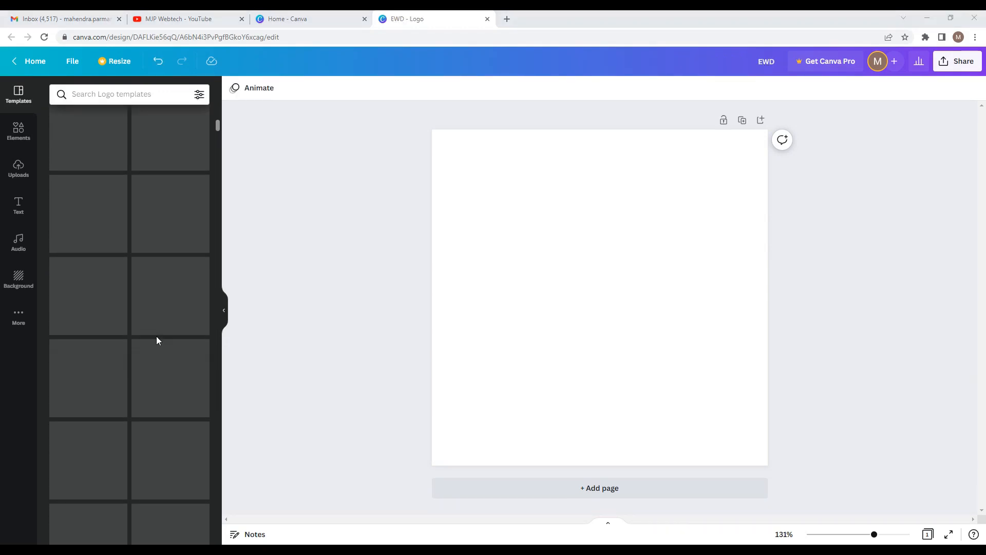
{"action": "scroll", "coordinate": [158, 350], "scroll_direction": "up", "scroll_amount": 7}
{"action": "scroll", "coordinate": [156, 370], "scroll_direction": "up", "scroll_amount": 3}
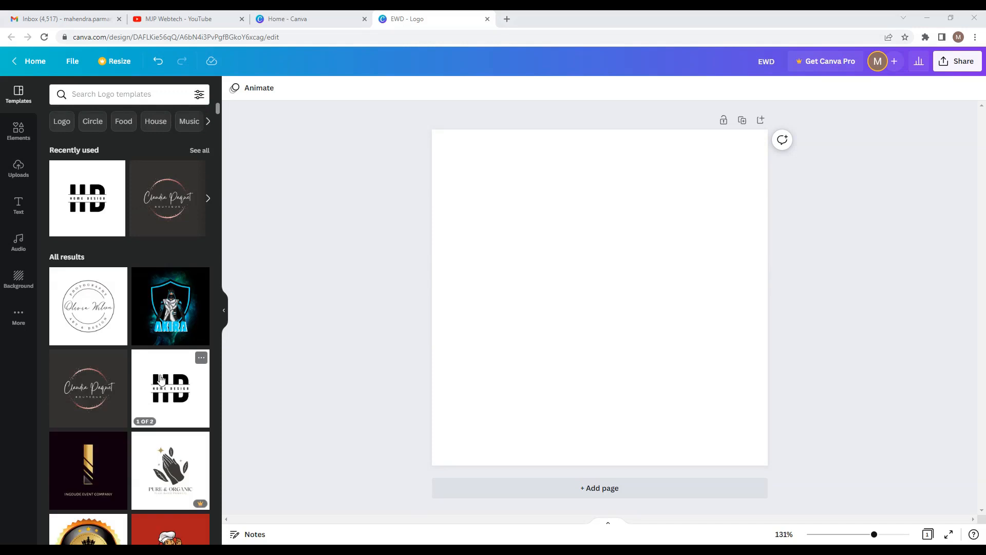
{"action": "scroll", "coordinate": [160, 379], "scroll_direction": "down", "scroll_amount": 4}
{"action": "scroll", "coordinate": [162, 380], "scroll_direction": "down", "scroll_amount": 5}
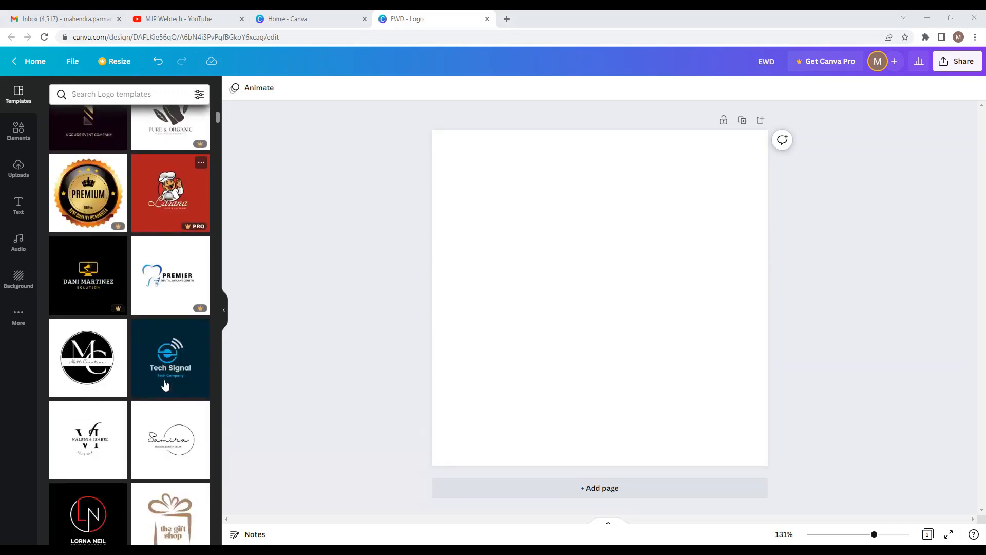
{"action": "scroll", "coordinate": [165, 384], "scroll_direction": "down", "scroll_amount": 6}
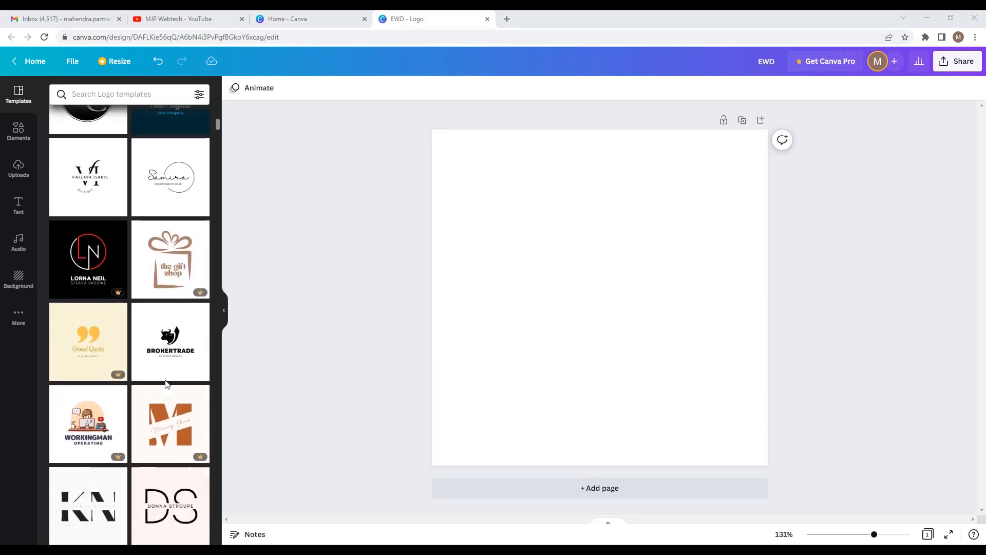
{"action": "scroll", "coordinate": [168, 384], "scroll_direction": "down", "scroll_amount": 5}
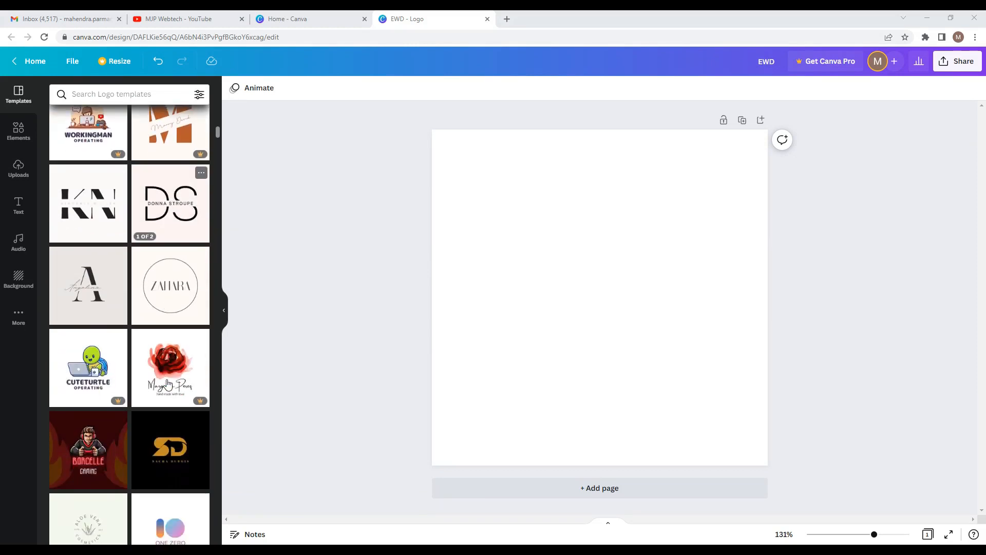
{"action": "scroll", "coordinate": [169, 383], "scroll_direction": "down", "scroll_amount": 7}
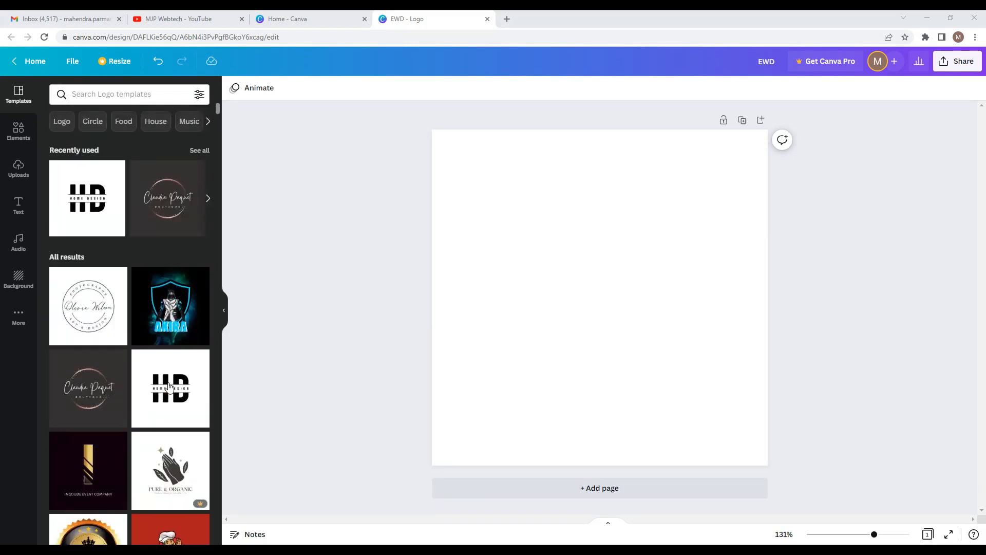
{"action": "scroll", "coordinate": [154, 426], "scroll_direction": "down", "scroll_amount": 2}
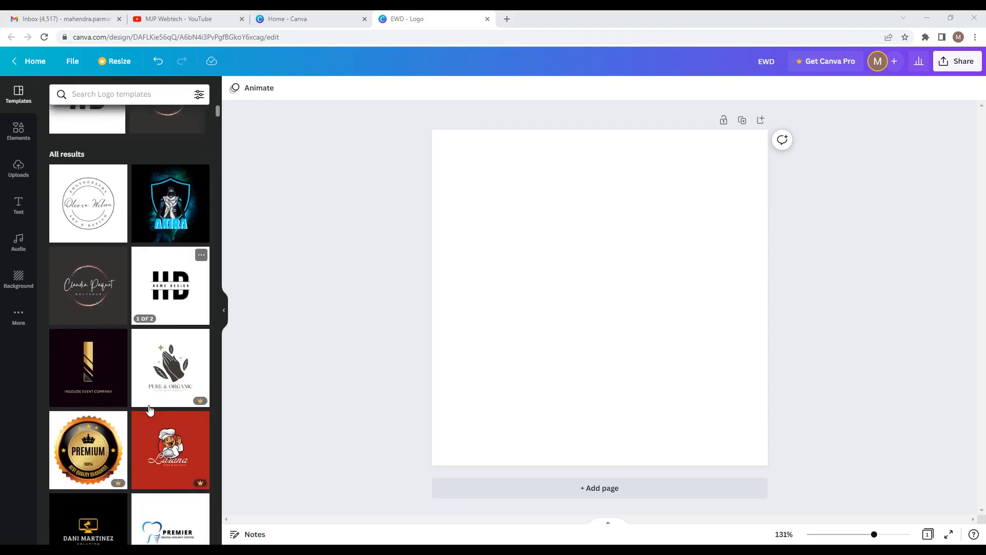
{"action": "scroll", "coordinate": [152, 406], "scroll_direction": "down", "scroll_amount": 4}
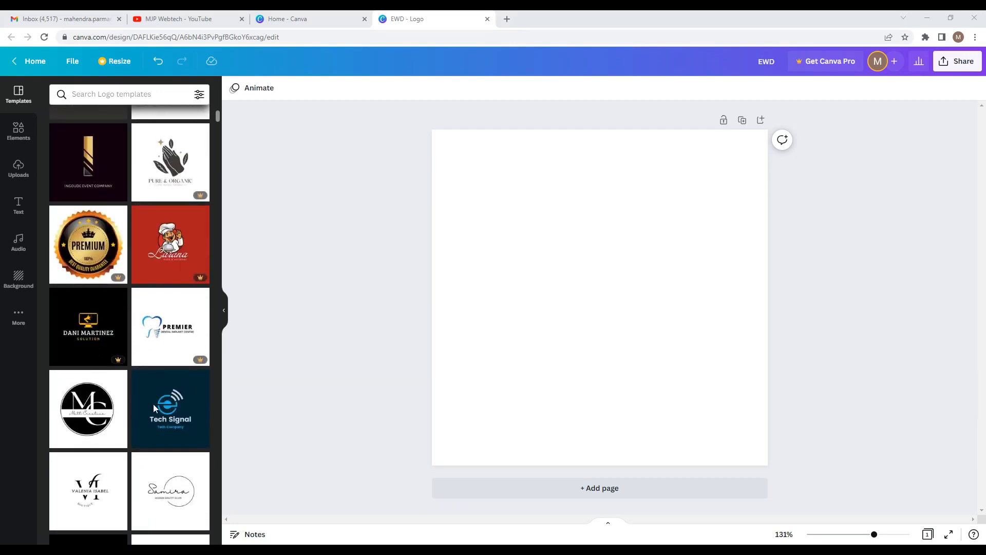
{"action": "scroll", "coordinate": [153, 404], "scroll_direction": "down", "scroll_amount": 2}
{"action": "scroll", "coordinate": [164, 395], "scroll_direction": "up", "scroll_amount": 3}
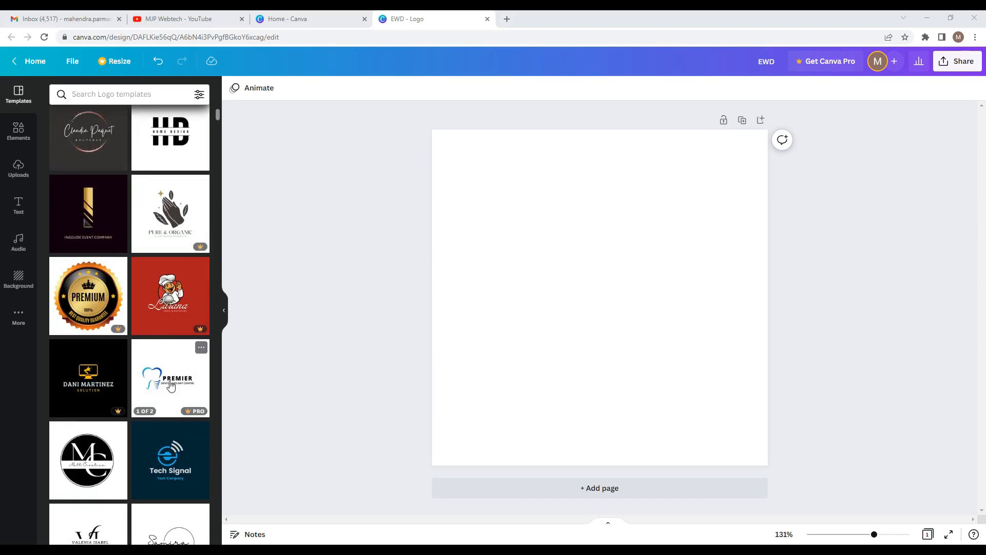
Step: Try the black logo template with the gold computer-monitor icon on the blank page
{"action": "left_click", "coordinate": [92, 382]}
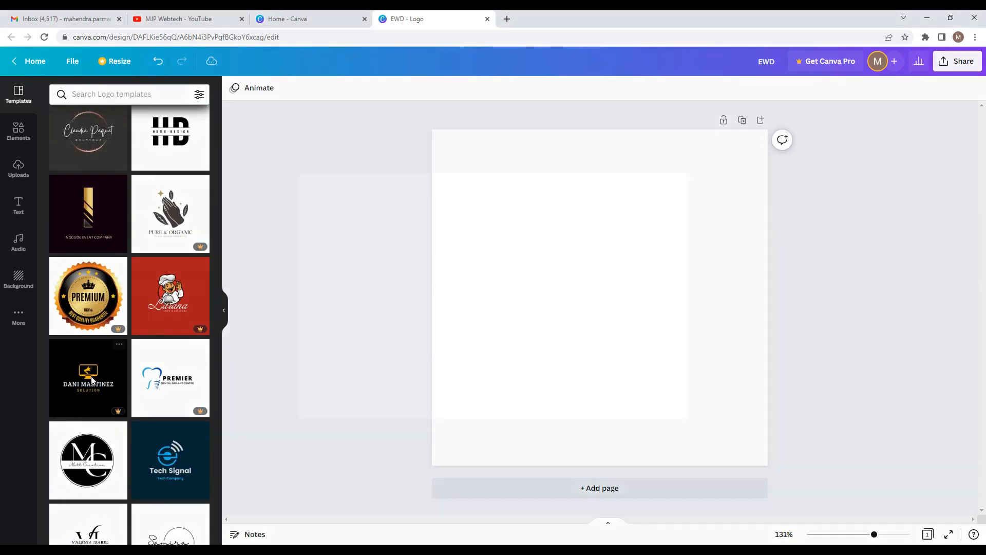
{"action": "left_click", "coordinate": [746, 153]}
{"action": "scroll", "coordinate": [97, 370], "scroll_direction": "up", "scroll_amount": 1}
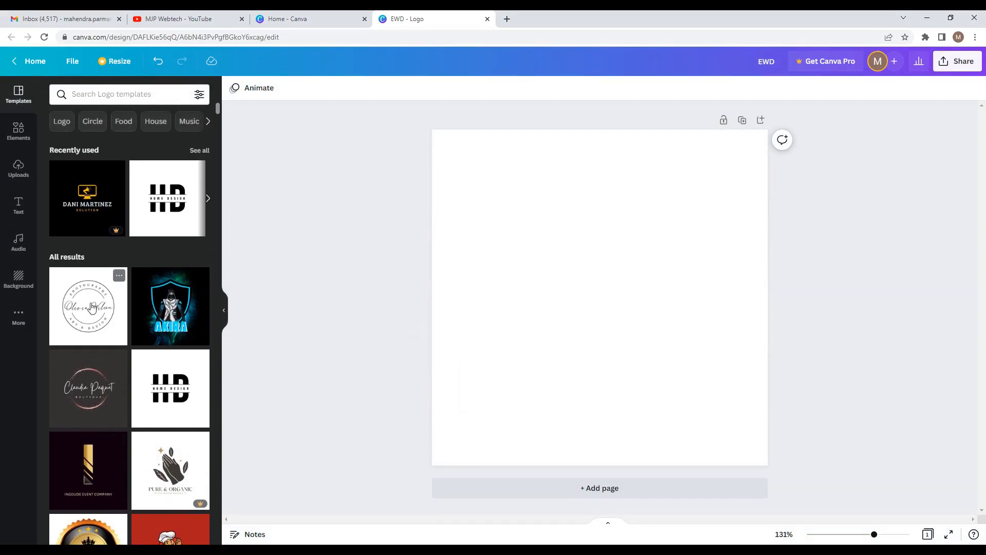
Step: Apply the circular Photography Art & Design logo template to the page and select the script name text in its centre
{"action": "left_click", "coordinate": [91, 311]}
{"action": "left_click", "coordinate": [567, 311]}
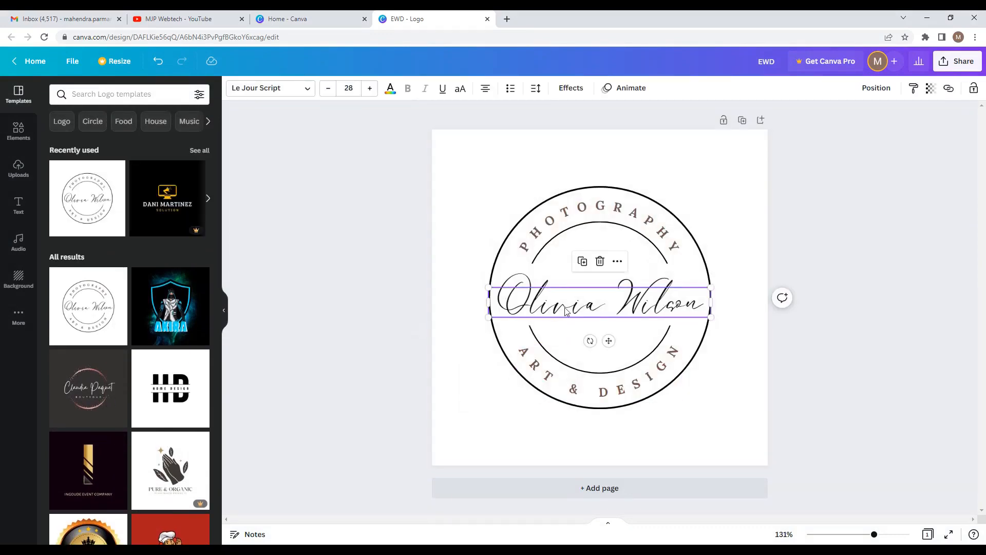
Step: Replace the script name text in the centre of the logo with "EWD"
{"action": "double_click", "coordinate": [574, 307]}
{"action": "left_click", "coordinate": [605, 303]}
{"action": "left_click_drag", "start_coordinate": [701, 304], "coordinate": [505, 309]}
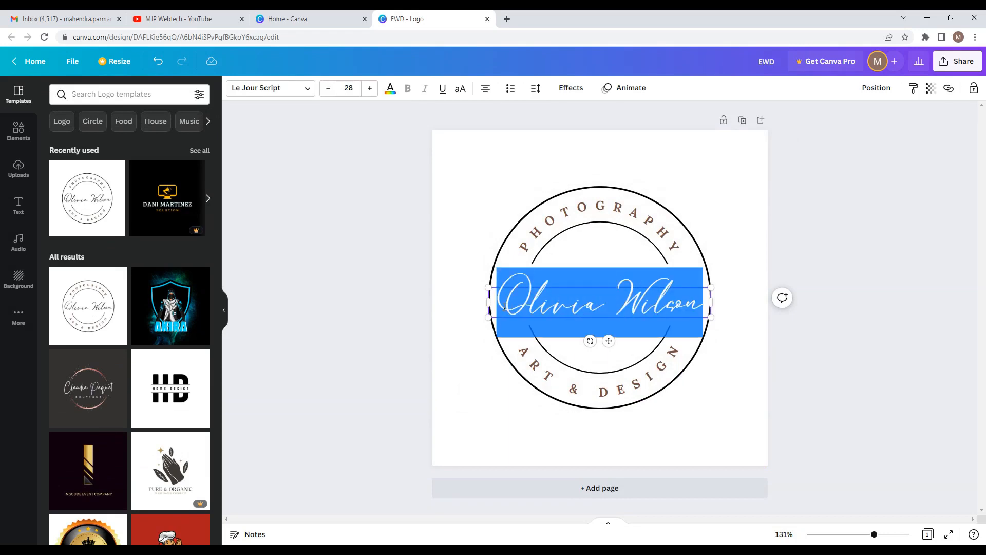
{"action": "type", "text": "E"}
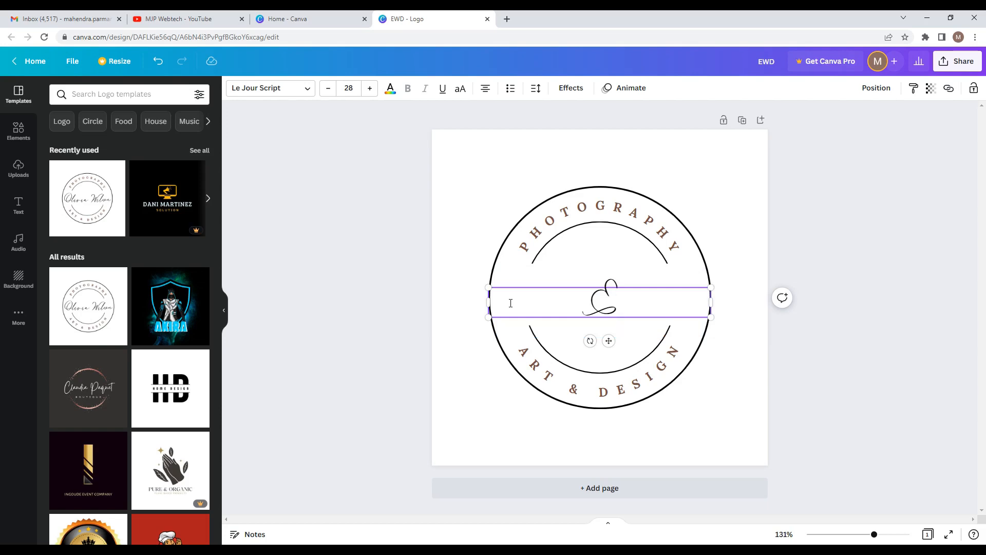
{"action": "type", "text": "WD"}
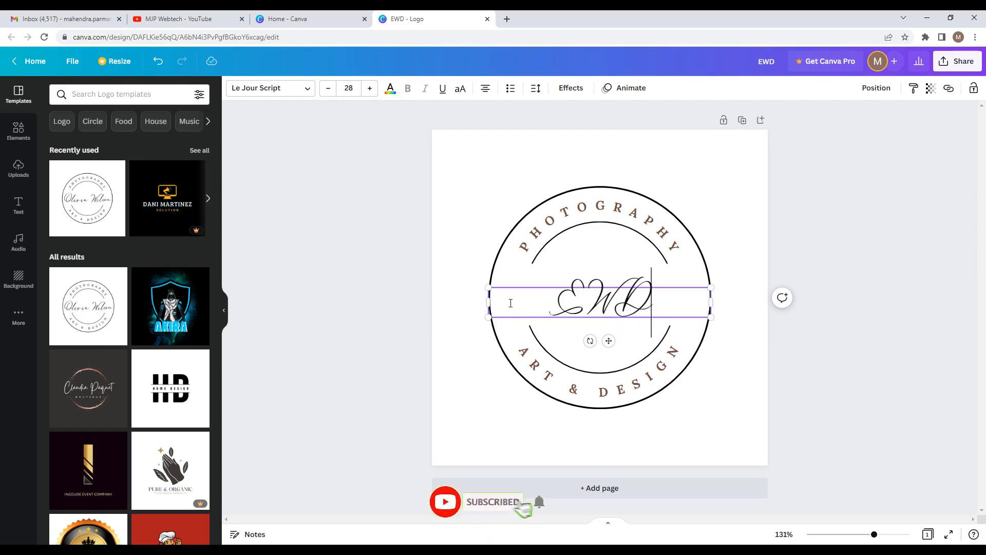
Step: Replace the upper curved text "PHOTOGRAPHY" with "EXCELLENT"
{"action": "left_click", "coordinate": [581, 228]}
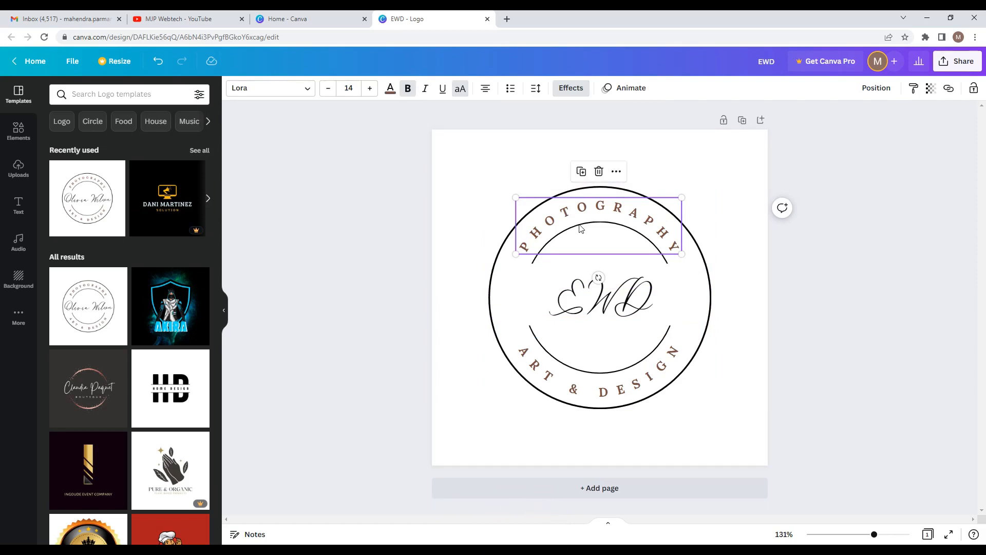
{"action": "left_click", "coordinate": [582, 228]}
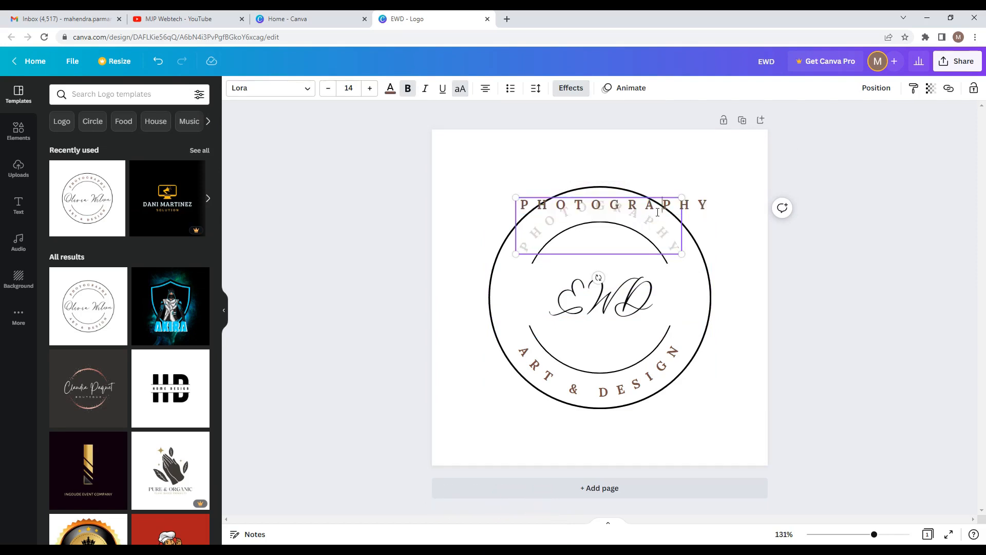
{"action": "key", "text": "ctrl+a"}
{"action": "type", "text": "EXCELLENT"}
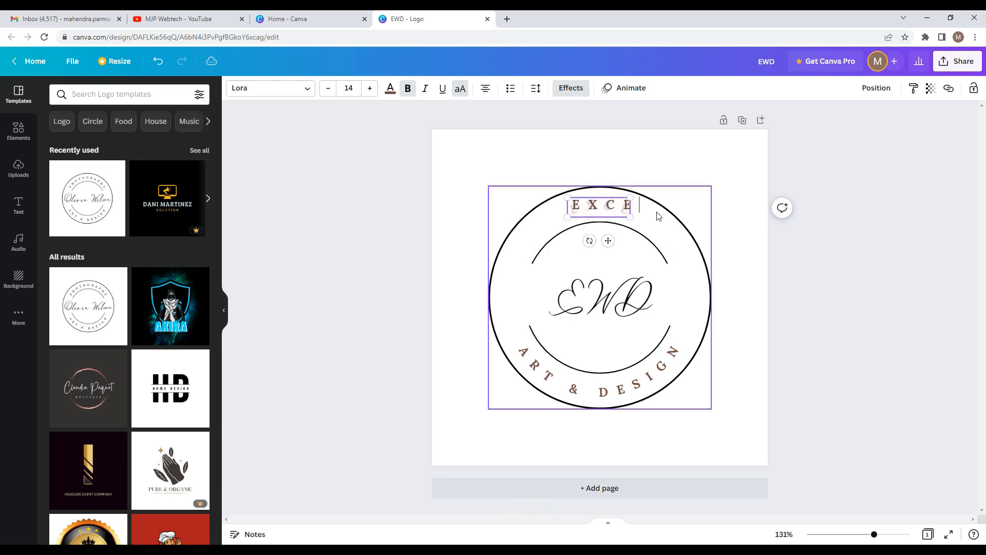
{"action": "left_click", "coordinate": [762, 277]}
Step: Replace the lower curved text "ART & DESIGN" with "WEB DEVELOPMENT"
{"action": "left_click", "coordinate": [625, 383]}
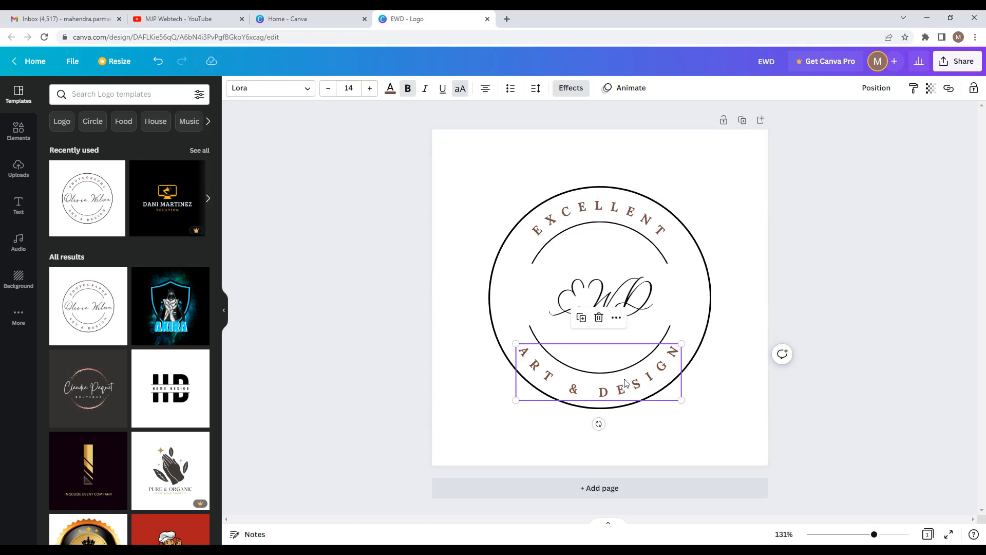
{"action": "double_click", "coordinate": [627, 379]}
{"action": "type", "text": "W"}
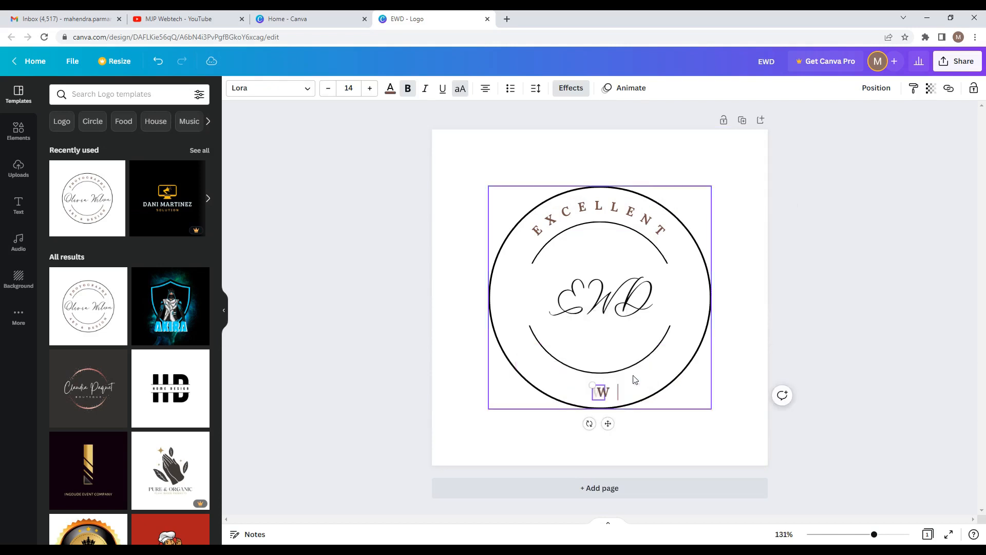
{"action": "type", "text": "EB DEVELOPMENT"}
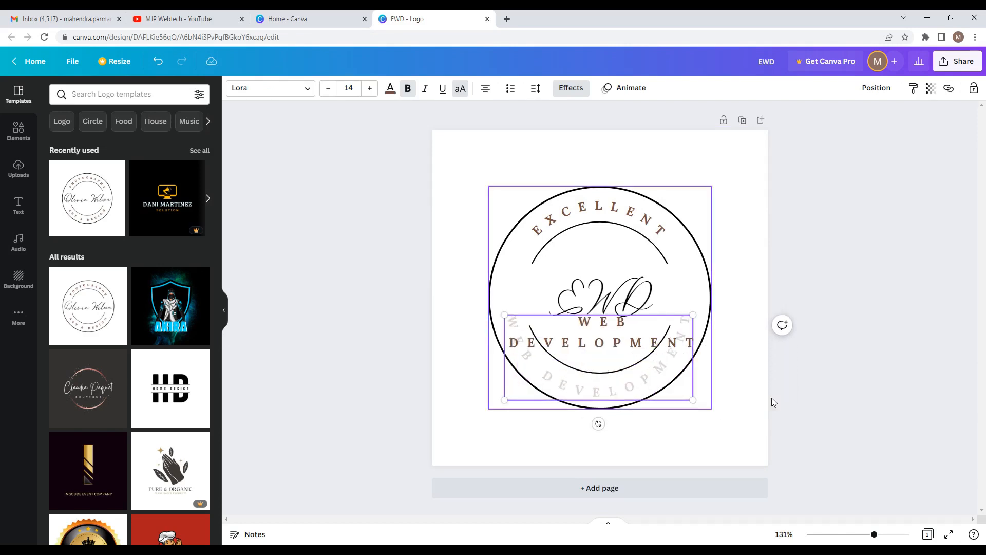
{"action": "left_click", "coordinate": [858, 395]}
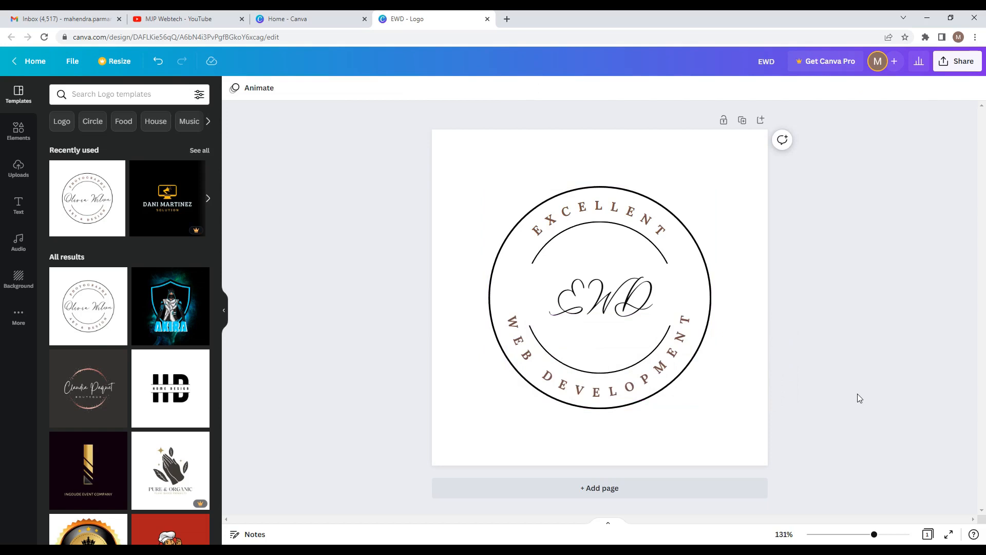
Step: Change the font of the central EWD text to Lora to match the curved texts
{"action": "left_click", "coordinate": [598, 303]}
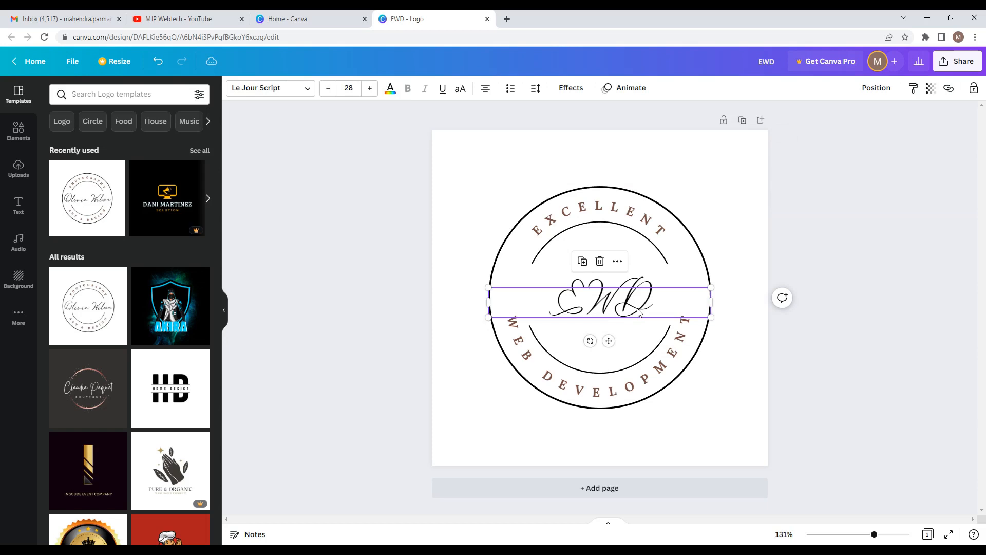
{"action": "left_click", "coordinate": [588, 240]}
{"action": "left_click", "coordinate": [596, 379]}
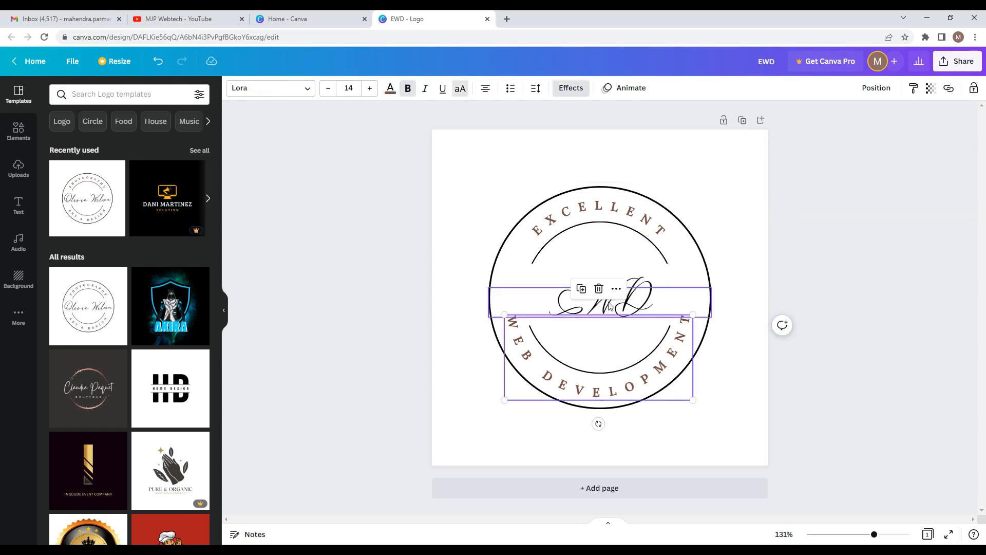
{"action": "left_click", "coordinate": [569, 314]}
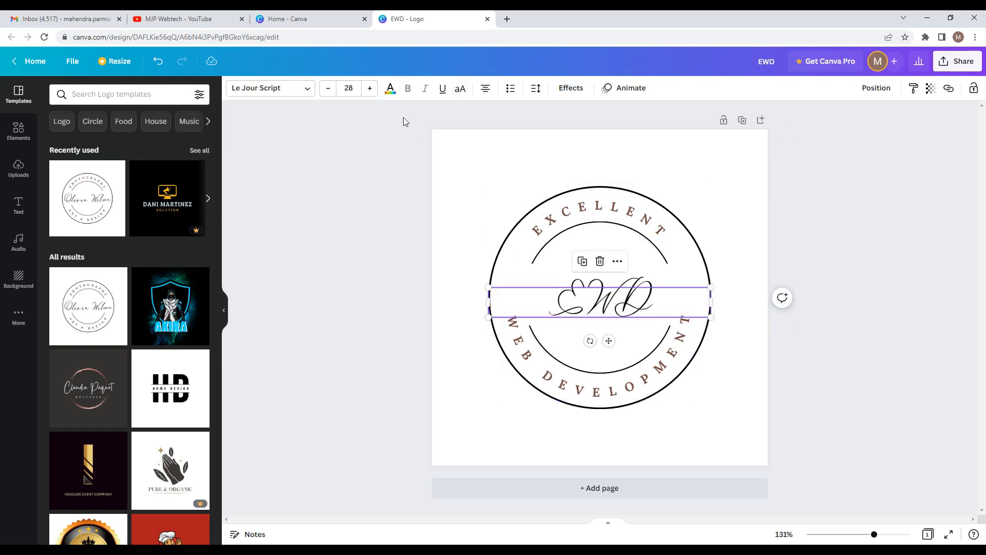
{"action": "left_click", "coordinate": [305, 93]}
{"action": "left_click", "coordinate": [568, 212]}
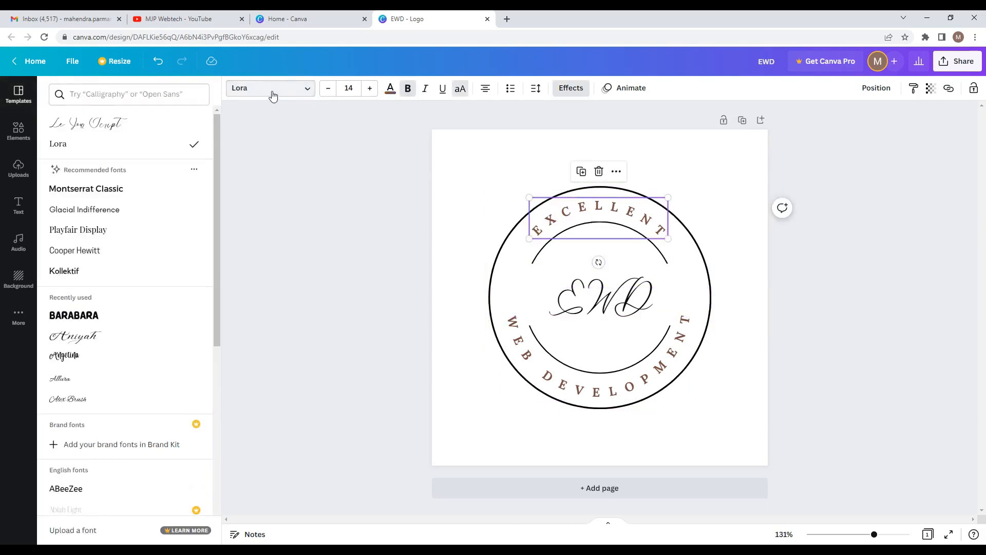
{"action": "left_click", "coordinate": [598, 292]}
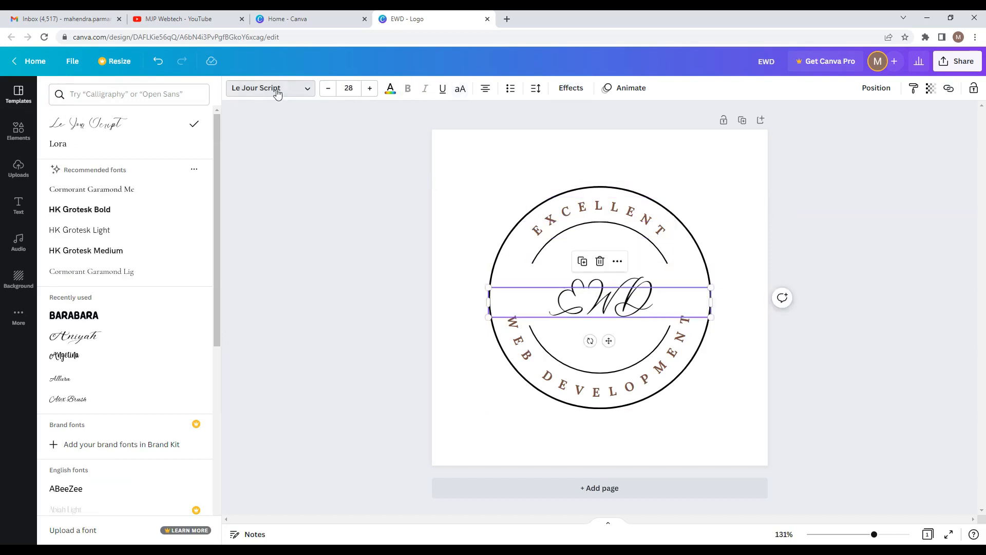
{"action": "left_click", "coordinate": [278, 91]}
{"action": "left_click", "coordinate": [311, 95]}
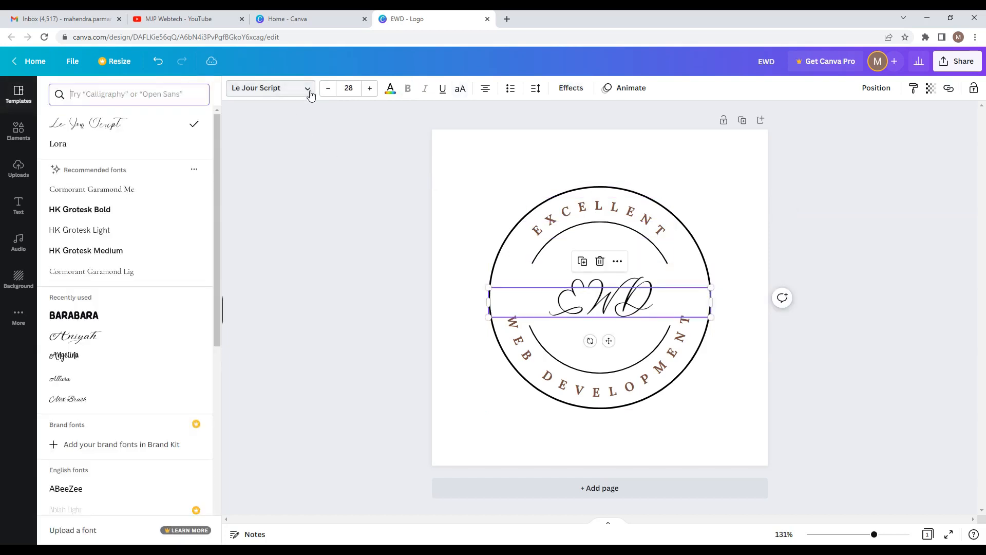
{"action": "left_click", "coordinate": [77, 144]}
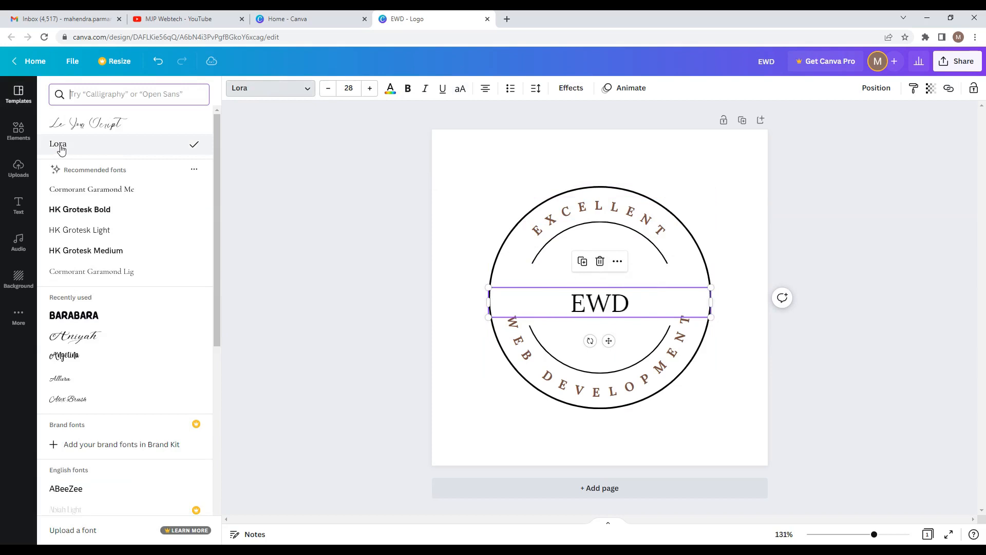
{"action": "key", "text": "Escape"}
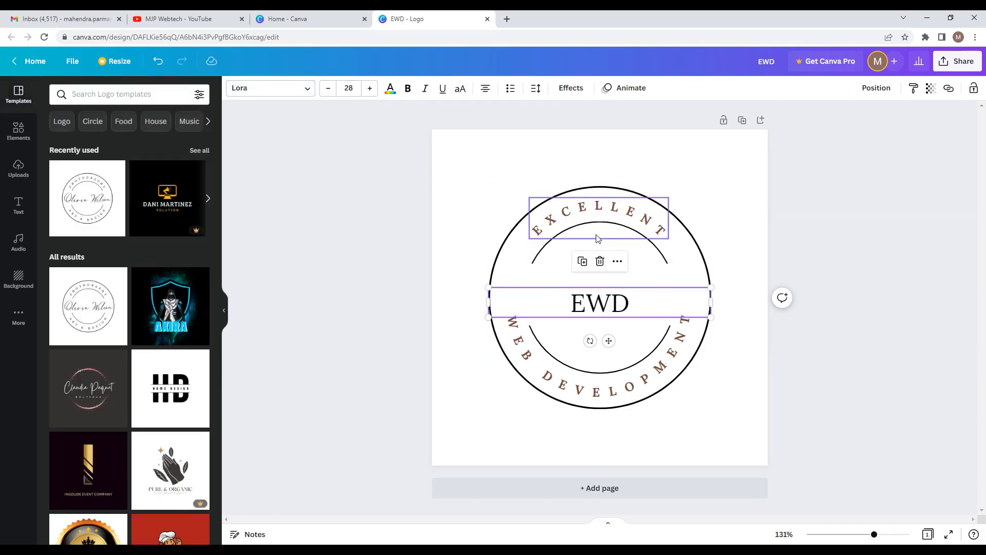
Step: Recolour the central EWD text with the brown document colour used by the curved EXCELLENT text
{"action": "left_click", "coordinate": [591, 222]}
{"action": "left_click", "coordinate": [390, 93]}
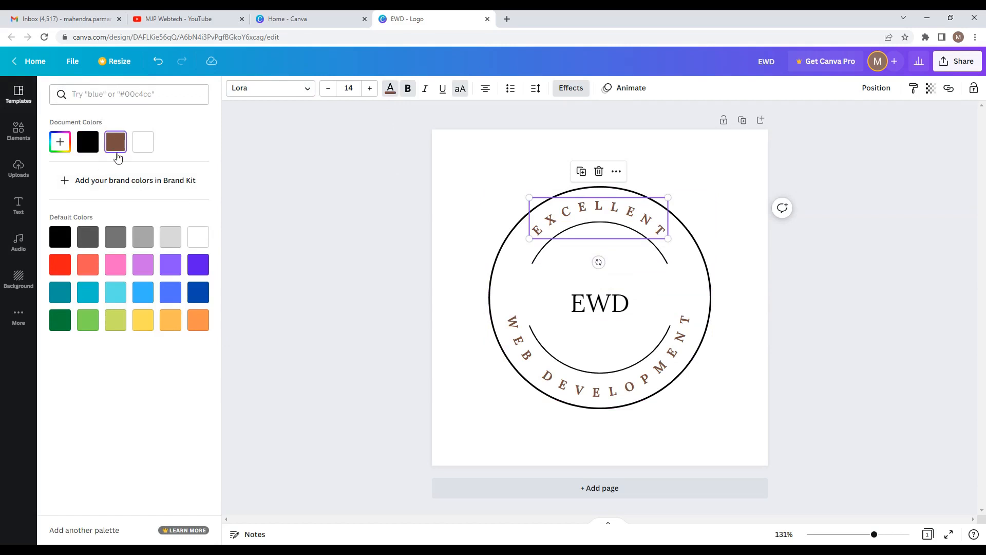
{"action": "left_click", "coordinate": [582, 304]}
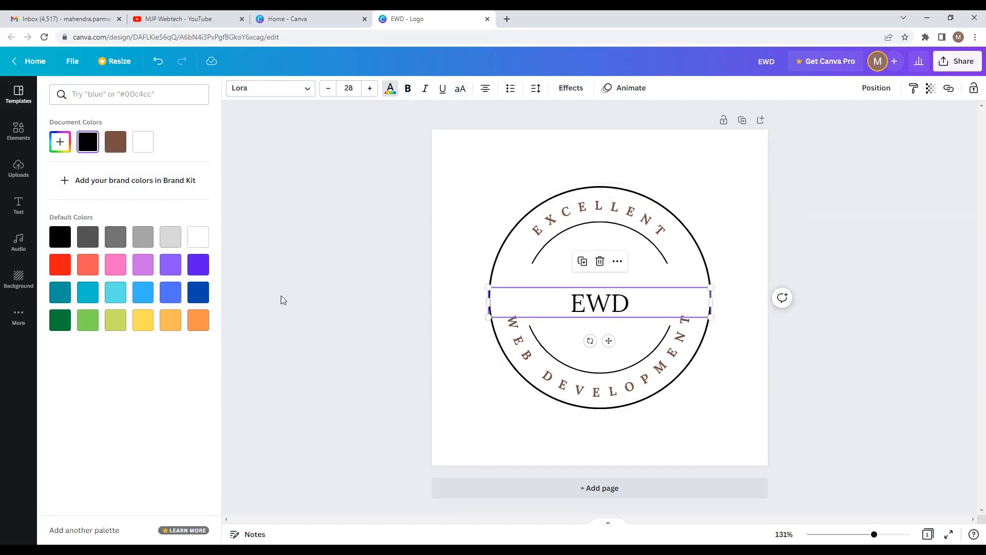
{"action": "left_click", "coordinate": [116, 149]}
{"action": "left_click", "coordinate": [337, 361]}
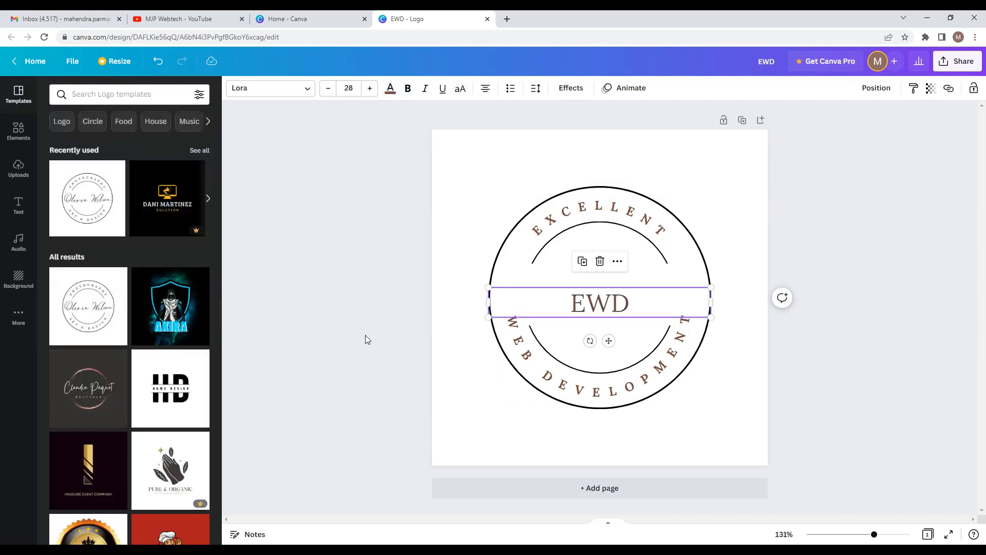
{"action": "left_click", "coordinate": [347, 364]}
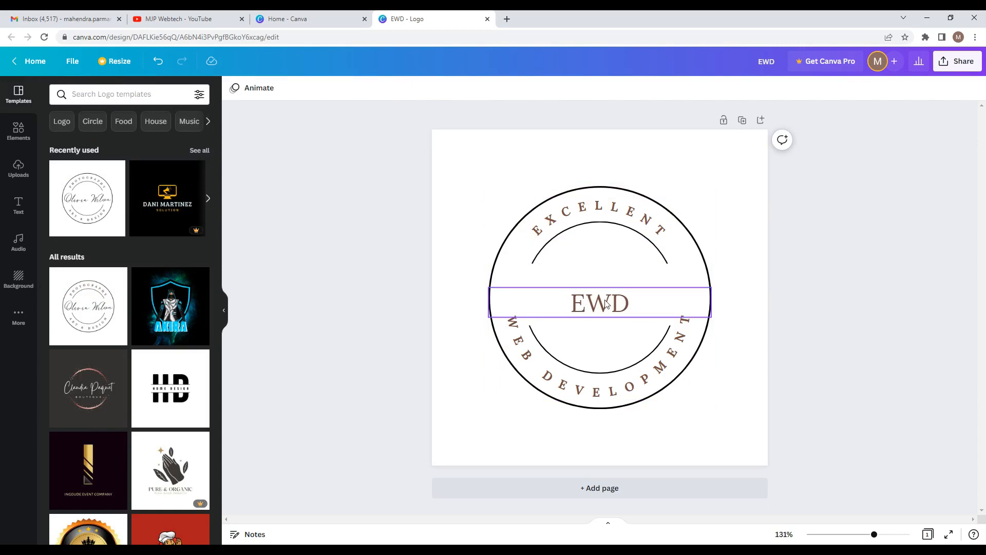
Step: Move the EWD text slightly upward so it sits at the centre of the circle
{"action": "left_click_drag", "start_coordinate": [601, 304], "coordinate": [603, 293]}
{"action": "left_click_drag", "start_coordinate": [601, 296], "coordinate": [601, 296]}
{"action": "left_click", "coordinate": [330, 363]}
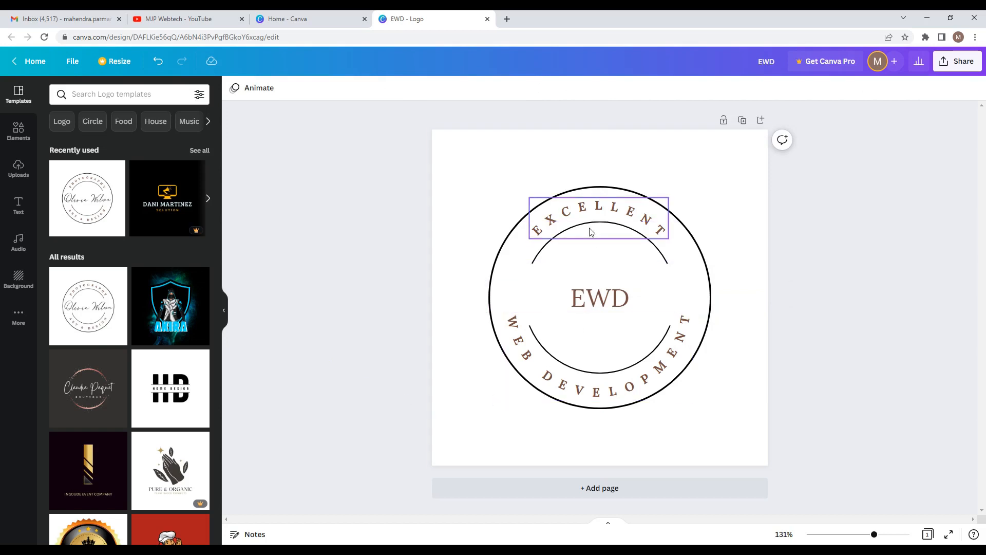
Step: Download the logo as a PNG at 500 × 500 px and open the downloaded EWD.png
{"action": "left_click", "coordinate": [962, 71]}
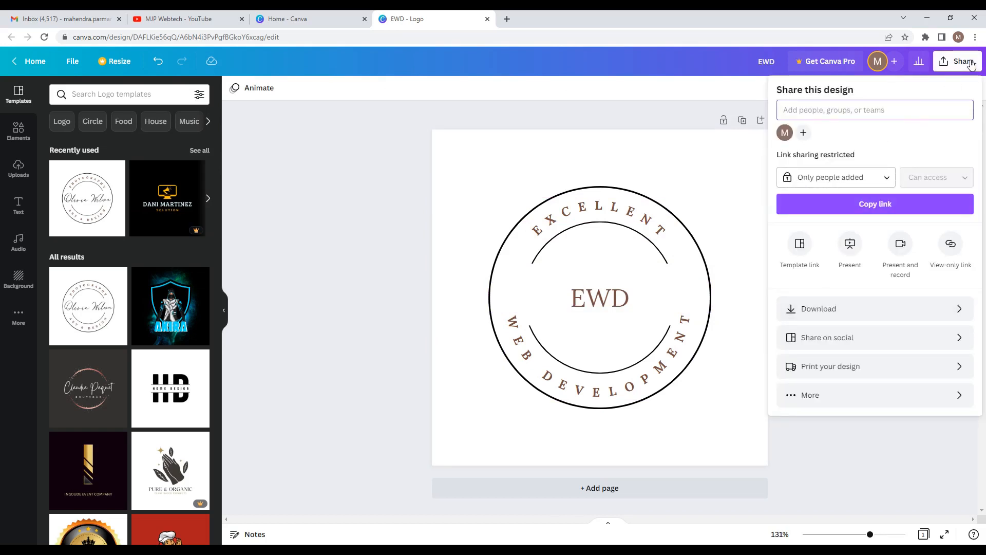
{"action": "left_click", "coordinate": [810, 311]}
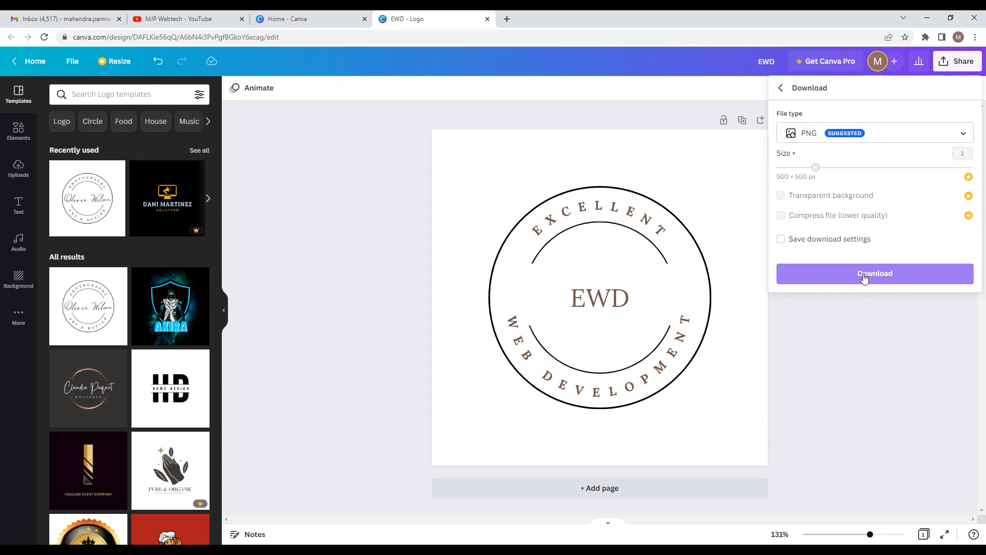
{"action": "left_click", "coordinate": [863, 278]}
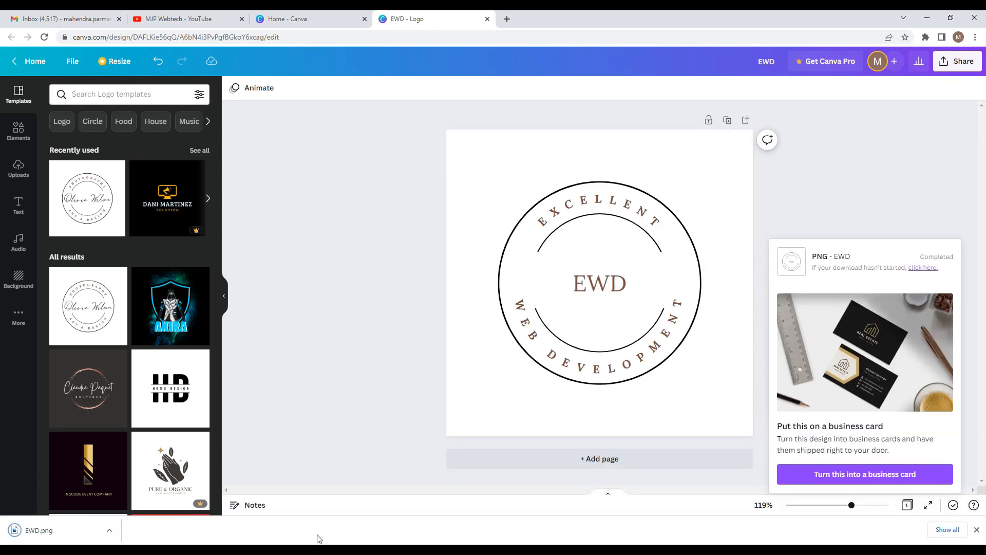
{"action": "left_click", "coordinate": [59, 532]}
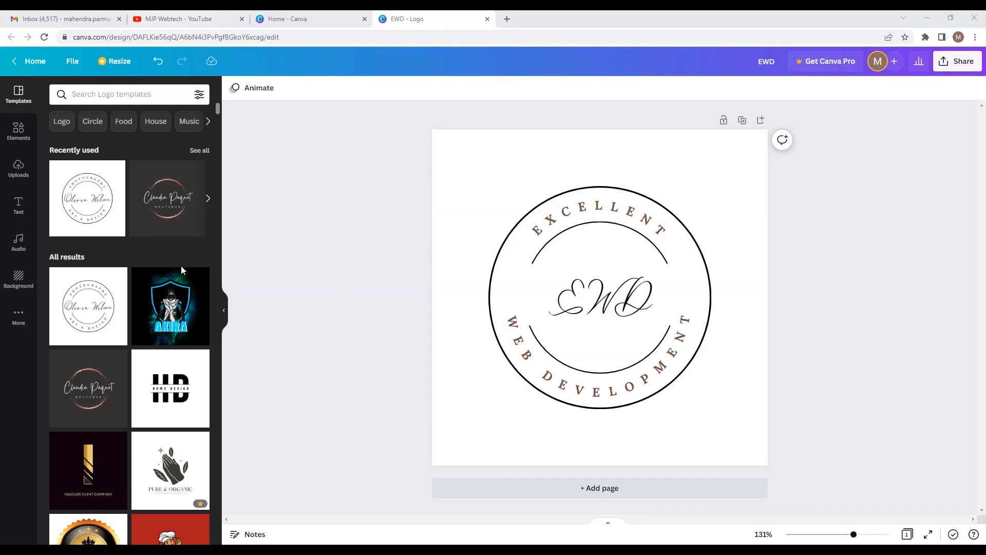
Step: Browse the full collection of recently used logo templates for an alternative design
{"action": "scroll", "coordinate": [180, 267], "scroll_direction": "down", "scroll_amount": 3}
{"action": "scroll", "coordinate": [142, 209], "scroll_direction": "up", "scroll_amount": 3}
{"action": "left_click", "coordinate": [208, 200]}
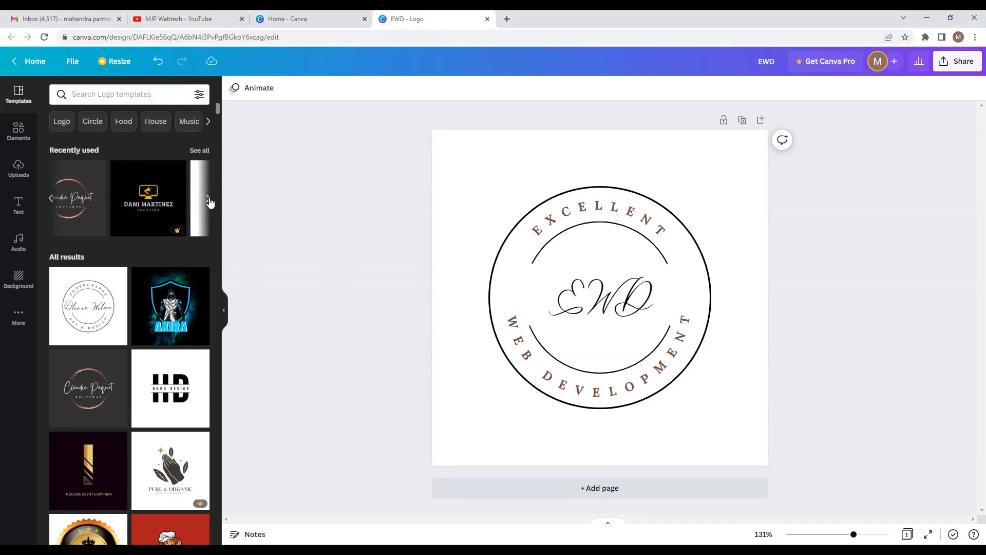
{"action": "left_click", "coordinate": [209, 200]}
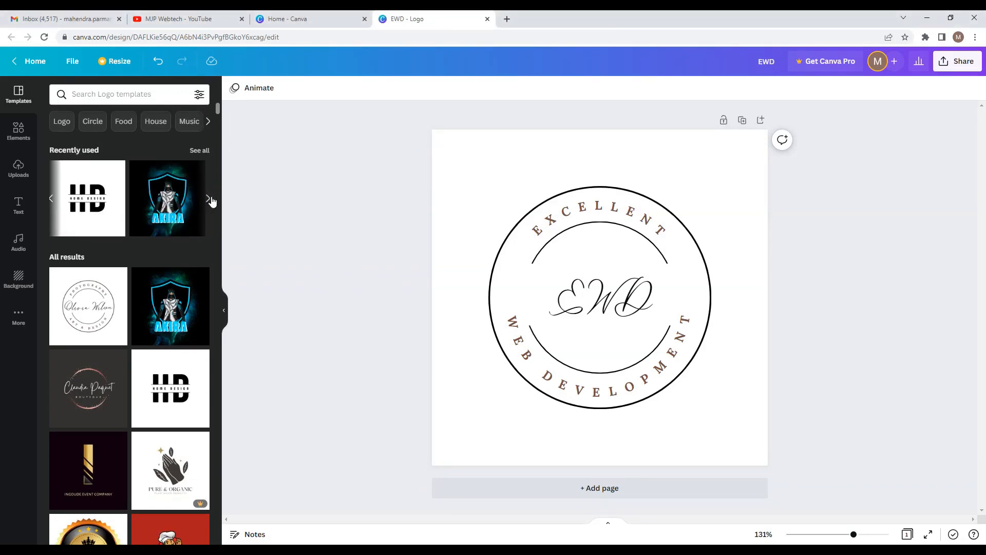
{"action": "left_click", "coordinate": [209, 201]}
{"action": "left_click", "coordinate": [200, 150]}
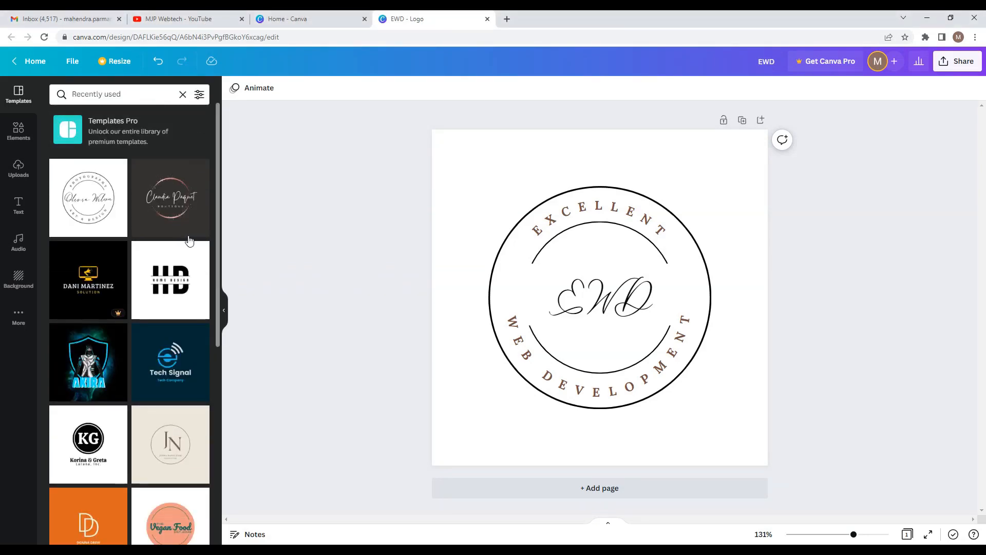
{"action": "scroll", "coordinate": [168, 282], "scroll_direction": "down", "scroll_amount": 4}
{"action": "scroll", "coordinate": [168, 282], "scroll_direction": "down", "scroll_amount": 3}
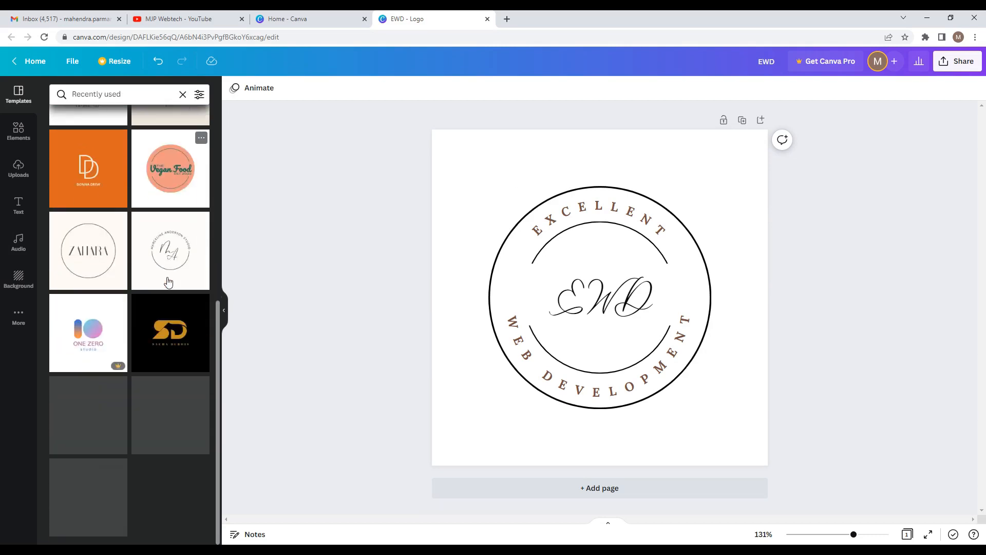
{"action": "scroll", "coordinate": [166, 286], "scroll_direction": "up", "scroll_amount": 7}
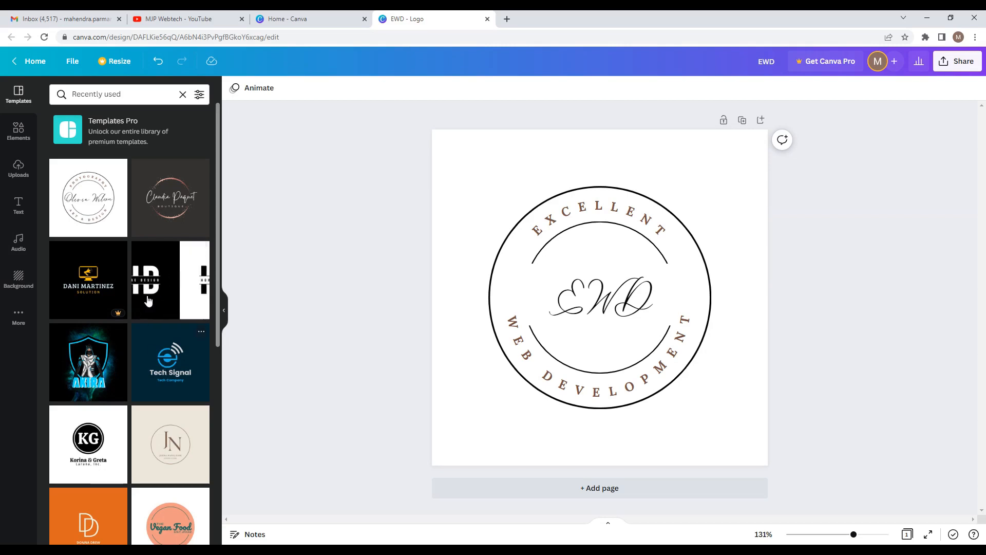
Step: Apply the black-circle KG monogram template to the page and select the EXCELLENT text inside the circle
{"action": "left_click", "coordinate": [88, 440]}
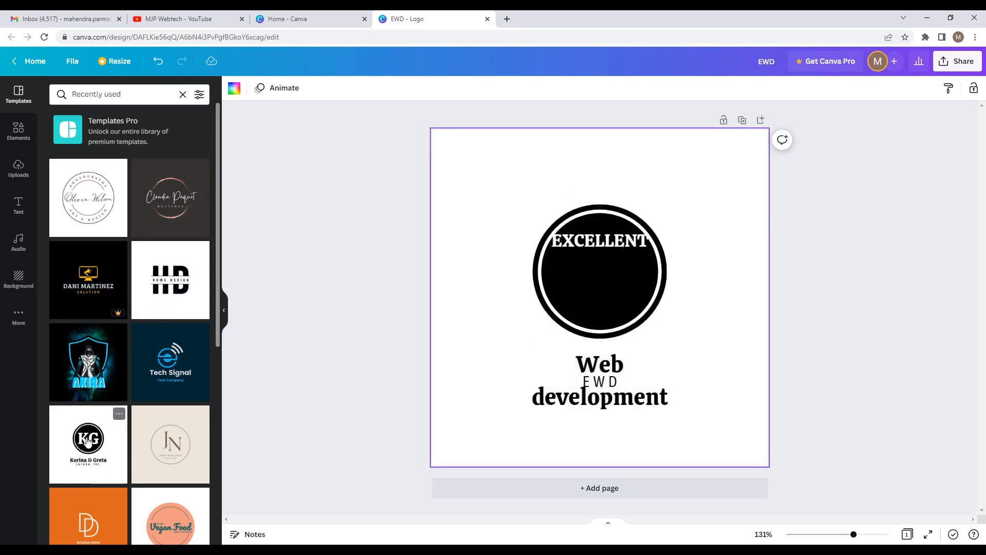
{"action": "left_click", "coordinate": [587, 252]}
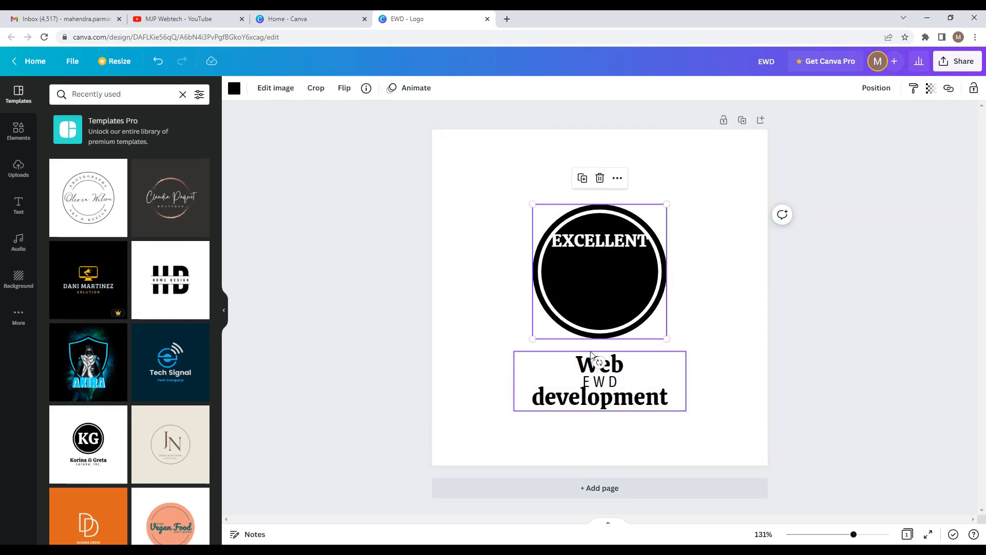
{"action": "left_click", "coordinate": [613, 249]}
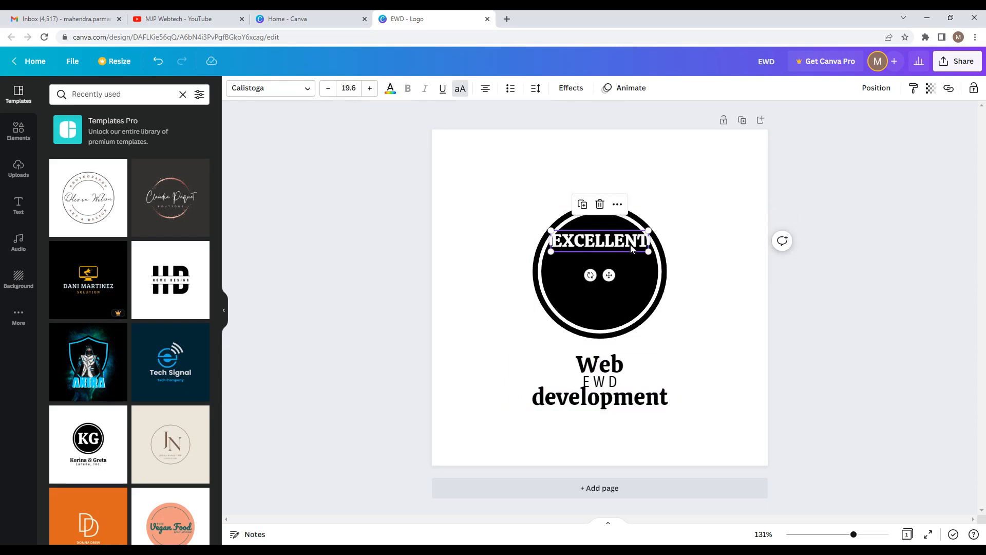
Step: Replace the EXCELLENT text in the circle with EWD and delete the small E W D line overlapping the Web development text
{"action": "double_click", "coordinate": [630, 242]}
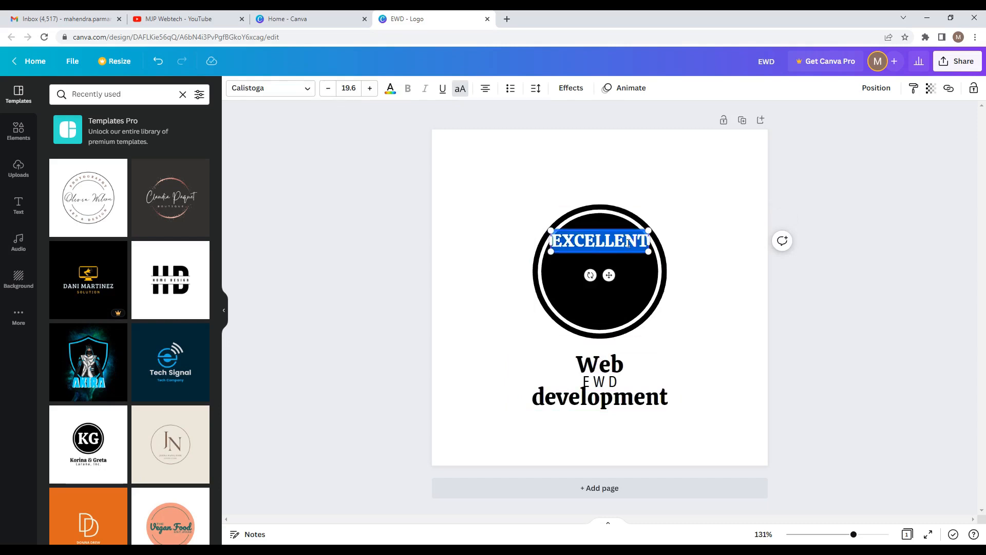
{"action": "type", "text": "EWD"}
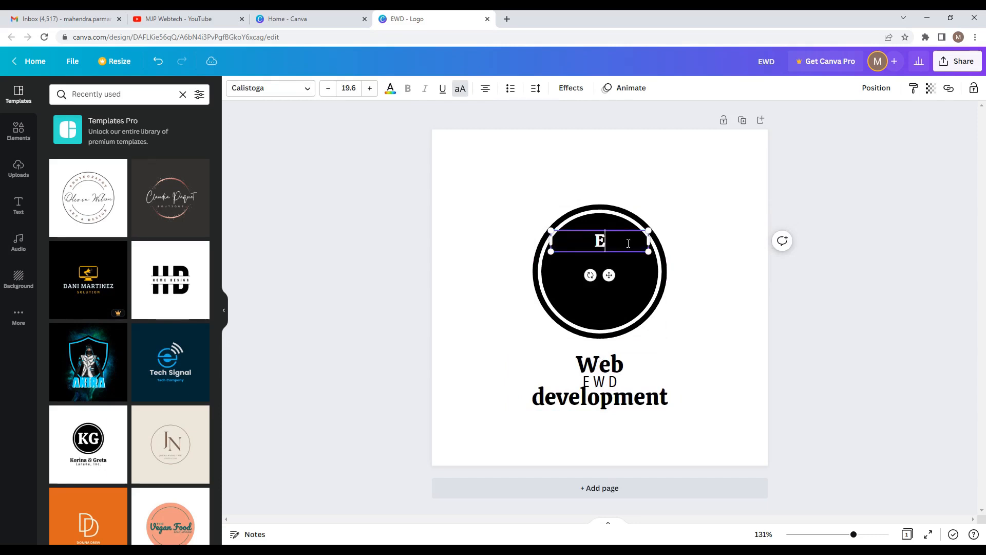
{"action": "left_click", "coordinate": [603, 389]}
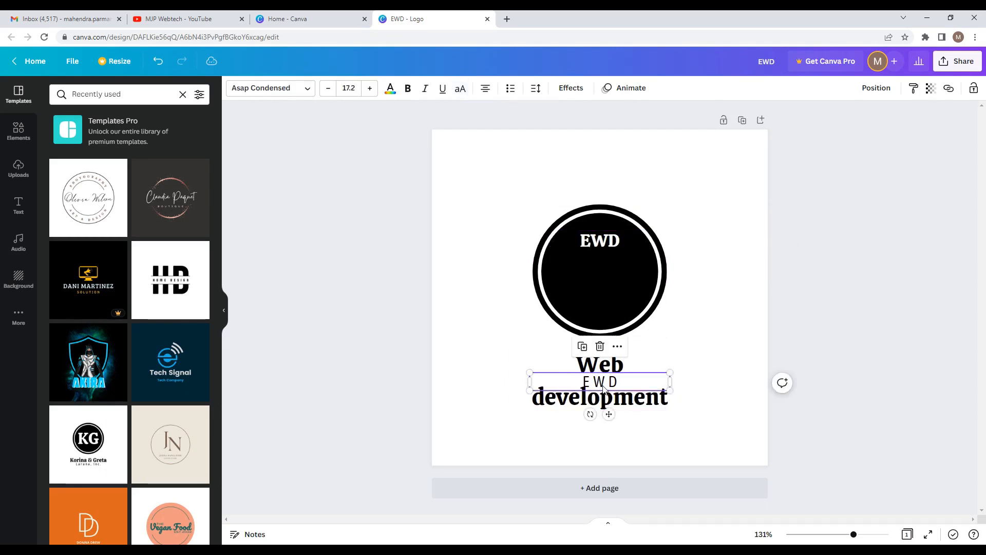
{"action": "left_click", "coordinate": [600, 346]}
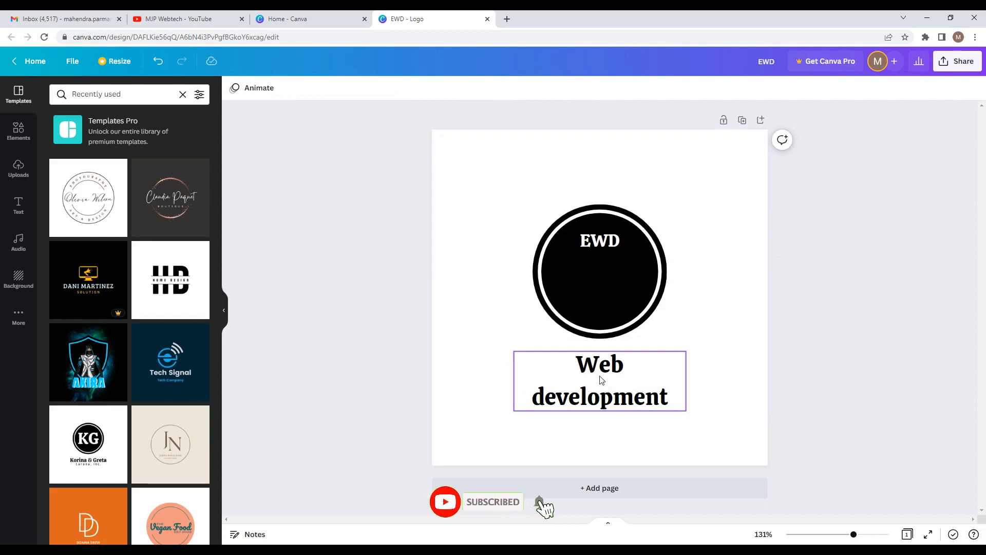
Step: Widen the Web development text box on both sides so that the wording fits on one line
{"action": "left_click", "coordinate": [560, 391]}
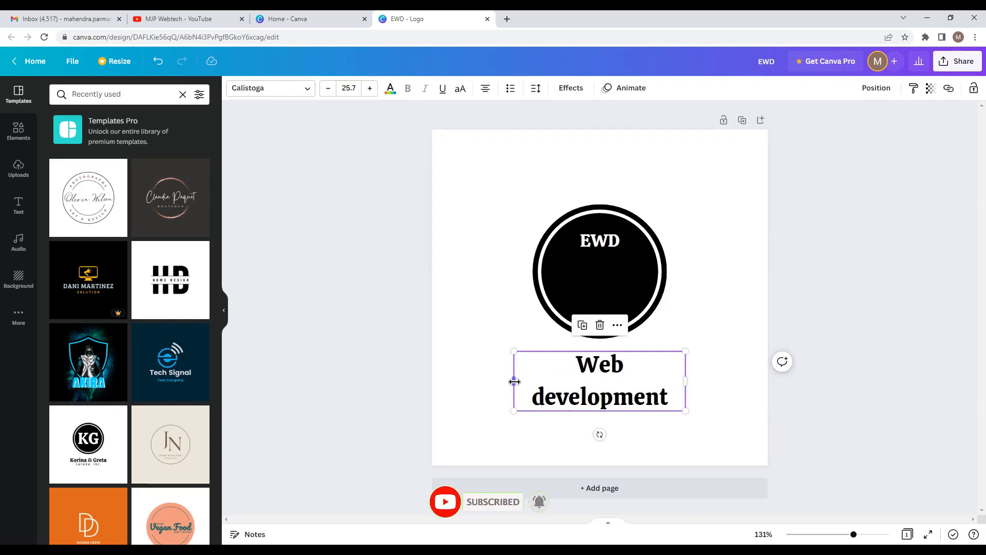
{"action": "left_click_drag", "start_coordinate": [514, 381], "coordinate": [488, 379]}
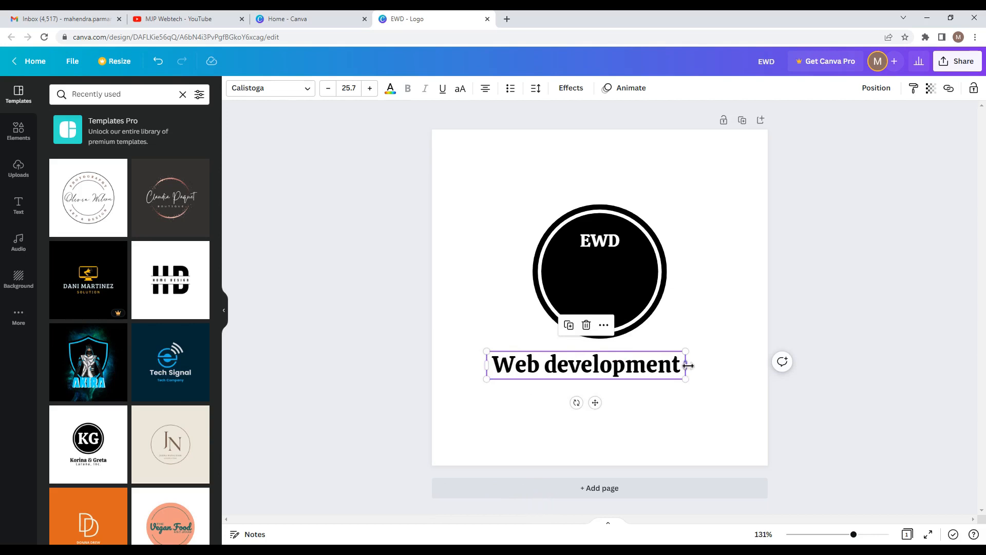
{"action": "left_click_drag", "start_coordinate": [689, 363], "coordinate": [708, 363]}
{"action": "left_click", "coordinate": [844, 359]}
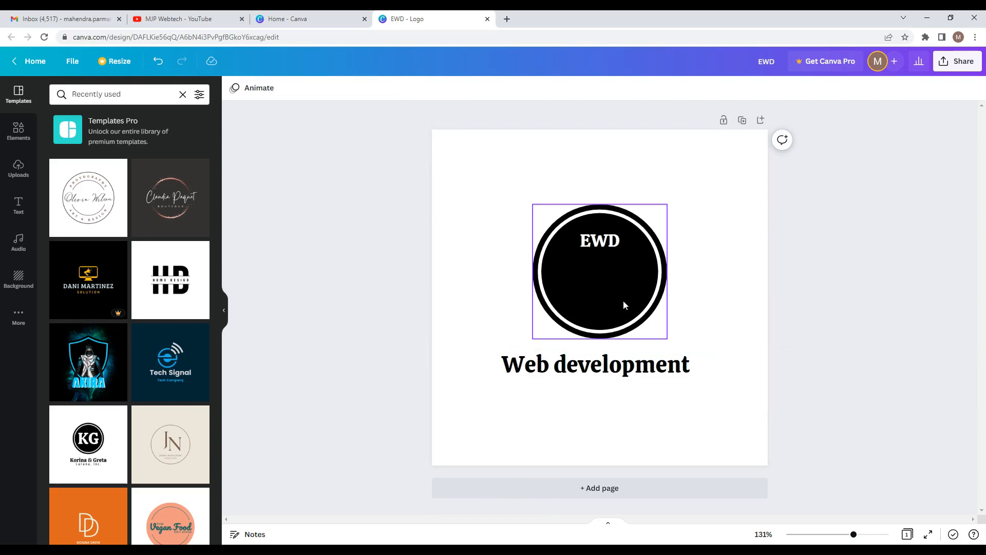
Step: Increase the font size of the EWD text in the circle to 38.6
{"action": "left_click", "coordinate": [603, 249]}
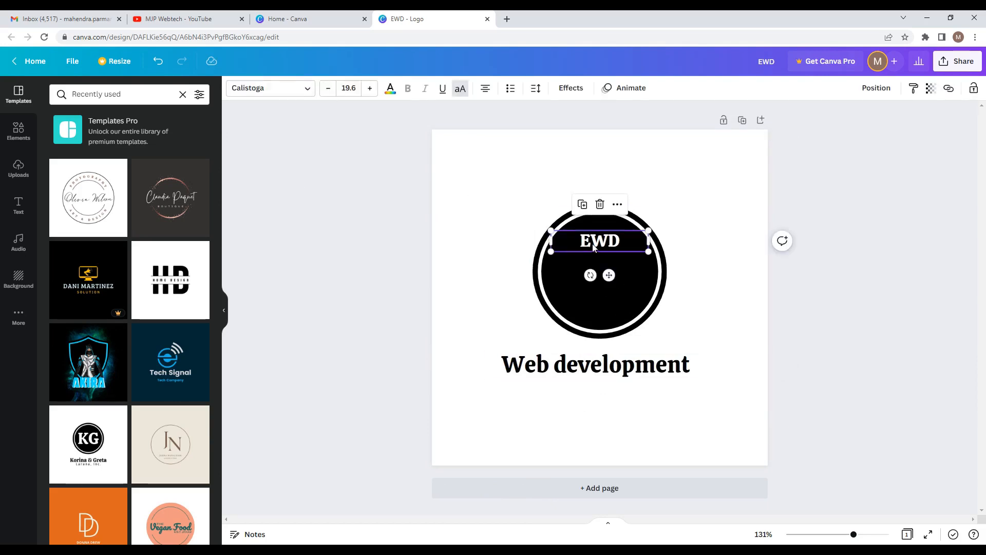
{"action": "left_click", "coordinate": [367, 93]}
{"action": "left_click", "coordinate": [367, 93]}
{"action": "left_click", "coordinate": [367, 94]}
{"action": "left_click", "coordinate": [367, 94]}
{"action": "left_click", "coordinate": [366, 94]}
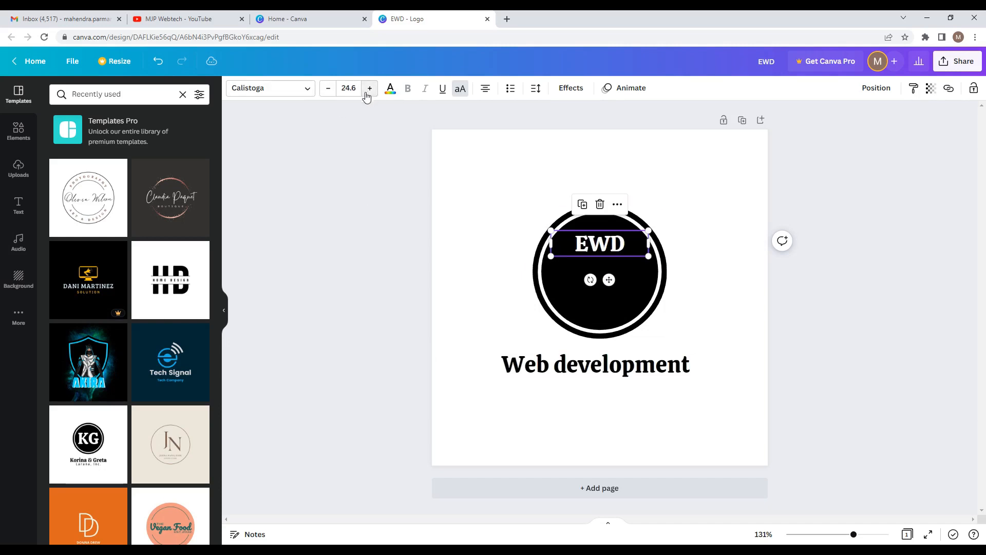
{"action": "left_click", "coordinate": [369, 92]}
{"action": "left_click", "coordinate": [370, 92]}
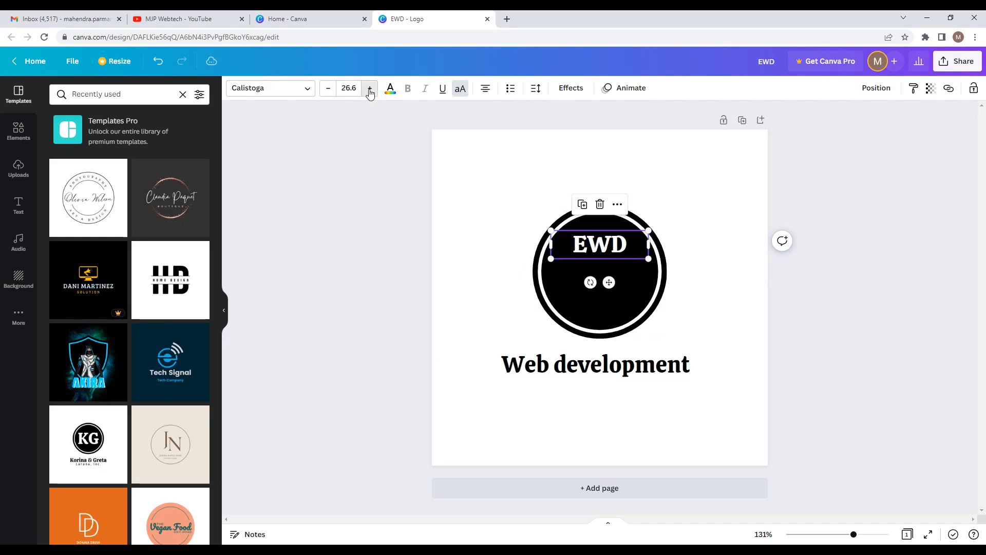
{"action": "left_click", "coordinate": [370, 93]}
{"action": "left_click", "coordinate": [370, 93]}
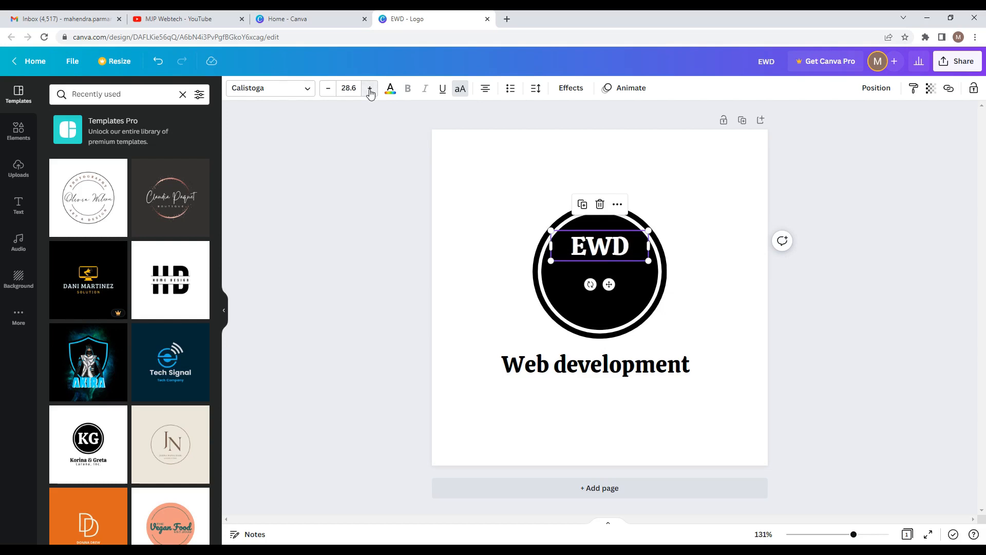
{"action": "left_click", "coordinate": [370, 92]}
{"action": "left_click", "coordinate": [371, 93]}
{"action": "left_click", "coordinate": [371, 92]}
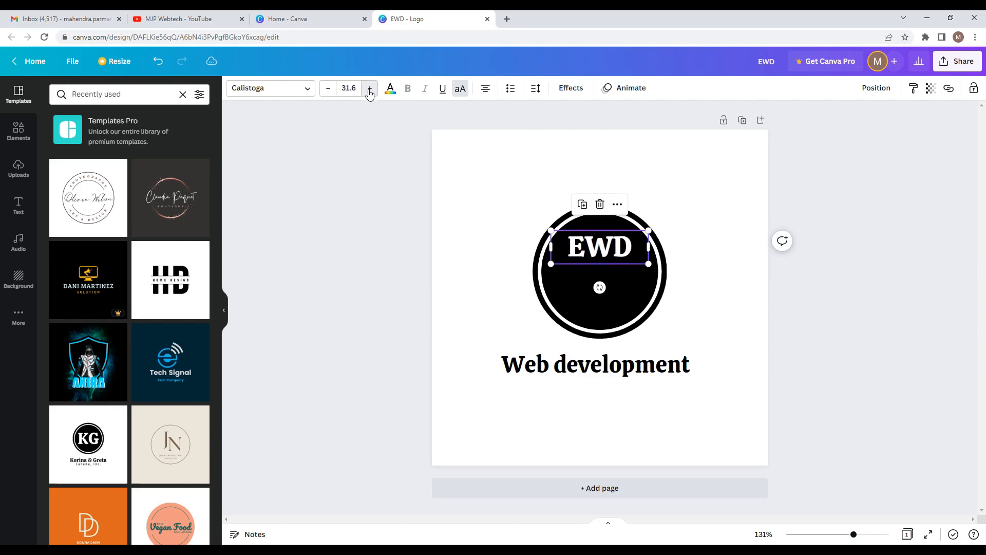
{"action": "left_click", "coordinate": [370, 93]}
{"action": "left_click", "coordinate": [370, 93]}
{"action": "left_click", "coordinate": [371, 93]}
{"action": "left_click", "coordinate": [370, 93]}
{"action": "left_click", "coordinate": [370, 93]}
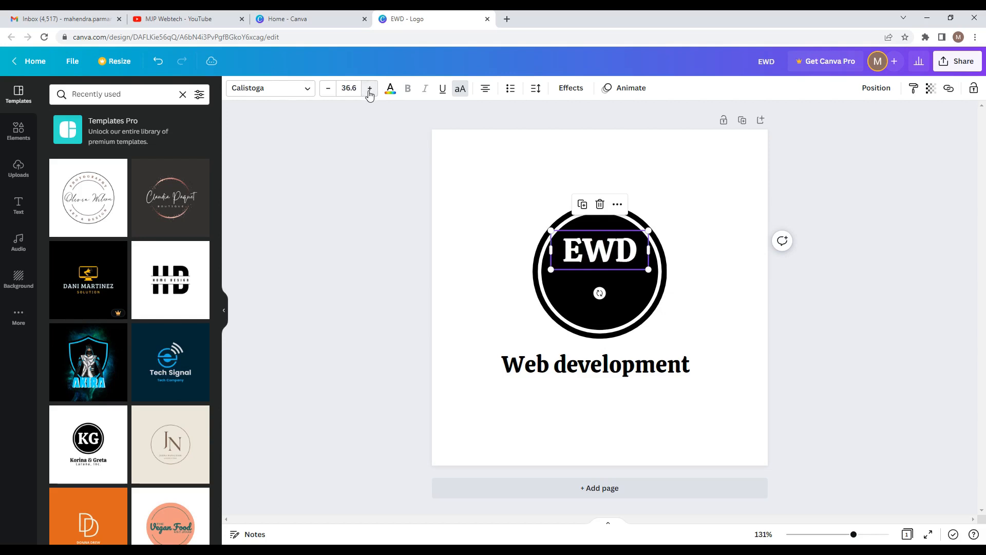
{"action": "left_click", "coordinate": [369, 94]}
{"action": "left_click", "coordinate": [370, 93]}
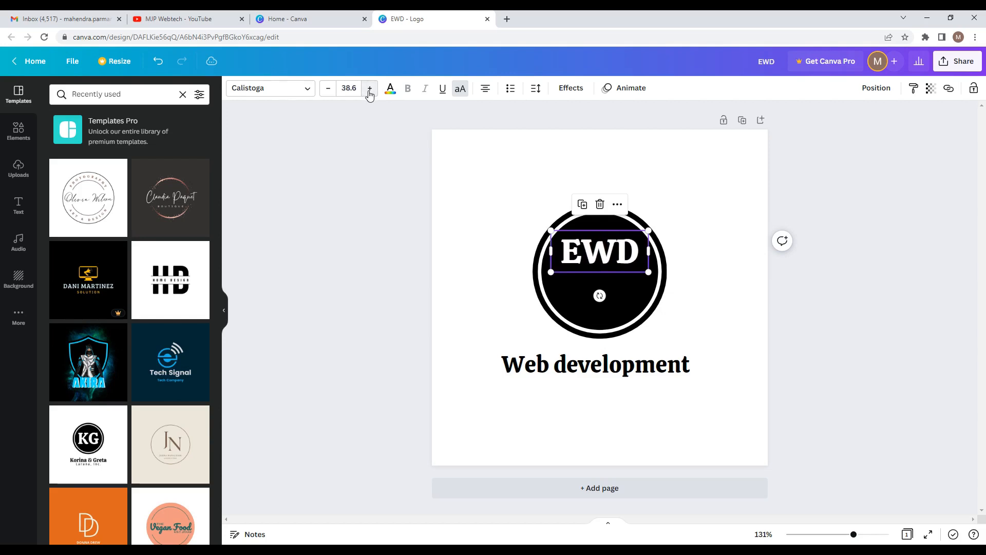
Step: Reduce the font size of the EWD text to 27.6
{"action": "left_click", "coordinate": [328, 93]}
{"action": "left_click", "coordinate": [329, 93]}
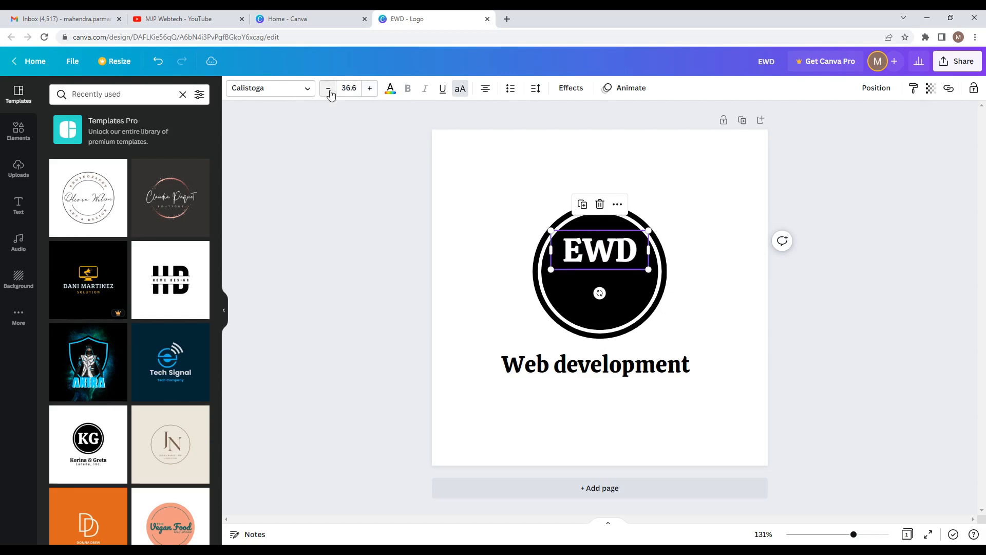
{"action": "left_click", "coordinate": [329, 92]}
{"action": "left_click", "coordinate": [329, 93]}
{"action": "left_click", "coordinate": [329, 92]}
{"action": "left_click", "coordinate": [329, 92]}
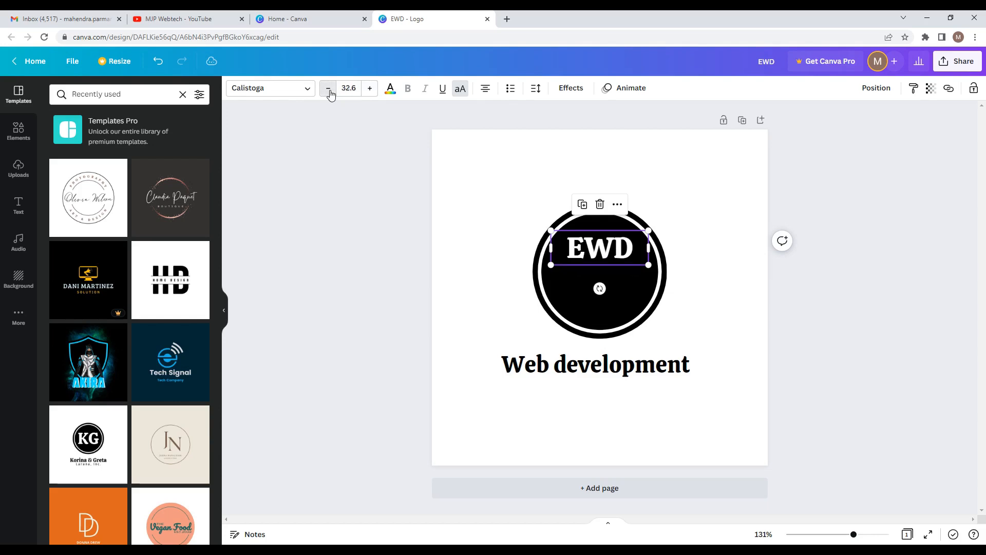
{"action": "left_click", "coordinate": [329, 93]}
{"action": "left_click", "coordinate": [329, 93]}
{"action": "left_click", "coordinate": [329, 92]}
{"action": "left_click", "coordinate": [329, 92]}
{"action": "left_click", "coordinate": [329, 92]}
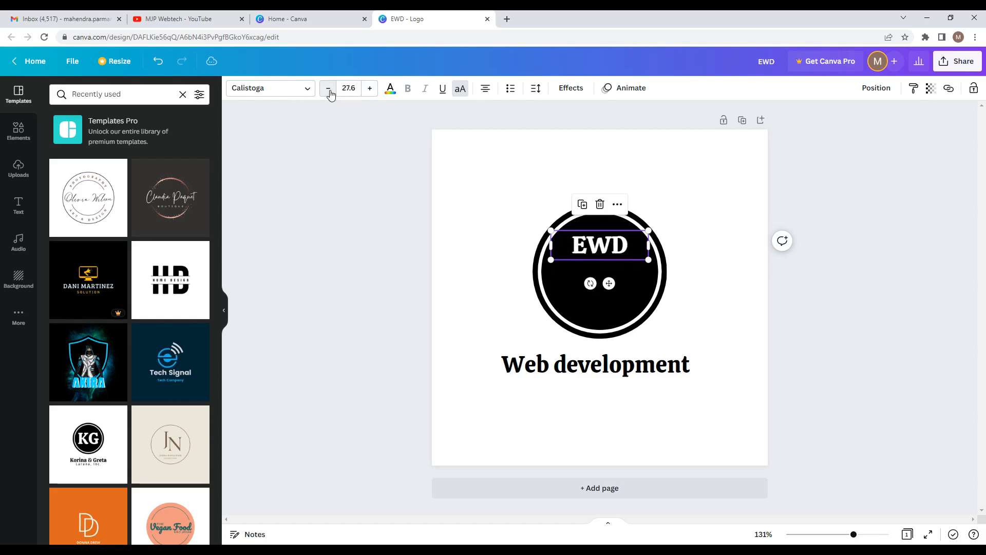
Step: Set the font size of the EWD text in the circle to 40
{"action": "left_click", "coordinate": [358, 87]}
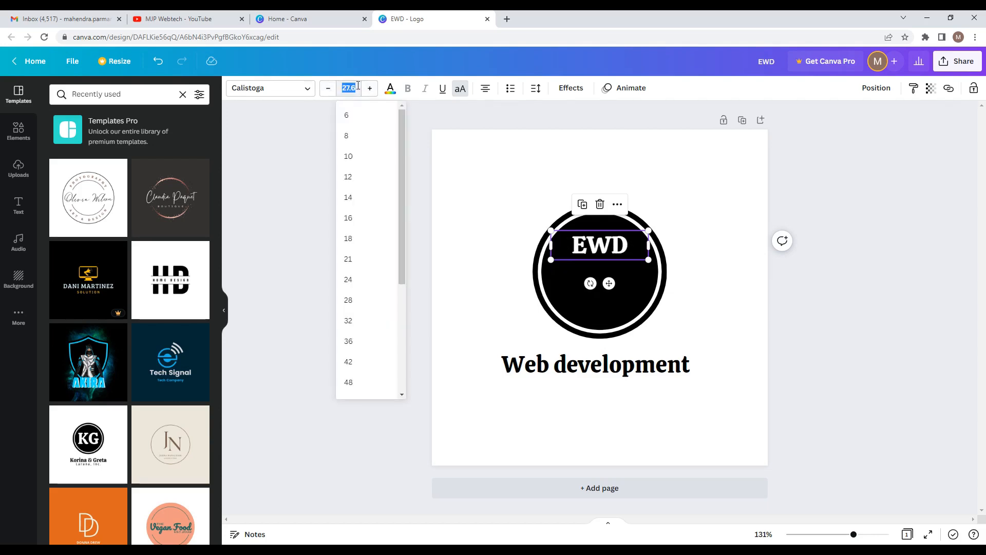
{"action": "type", "text": "40"}
{"action": "key", "text": "Return"}
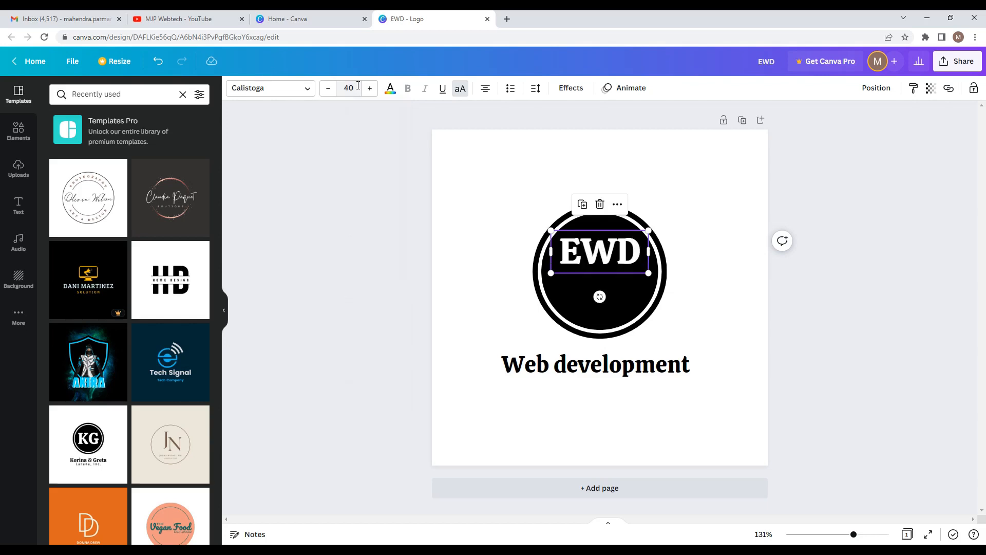
{"action": "left_click", "coordinate": [319, 309]}
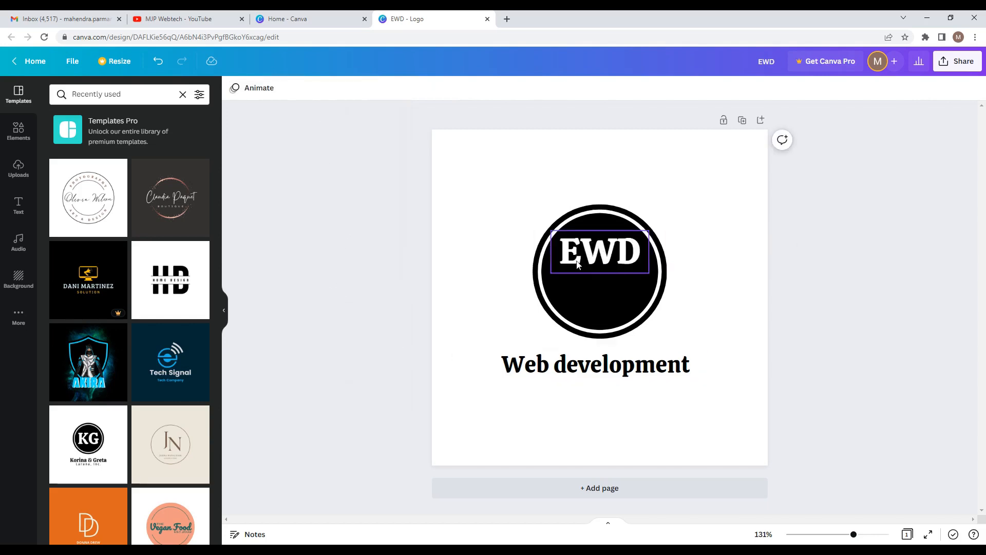
Step: Move the EWD text down so it sits at the centre of the black circle
{"action": "left_click", "coordinate": [599, 250]}
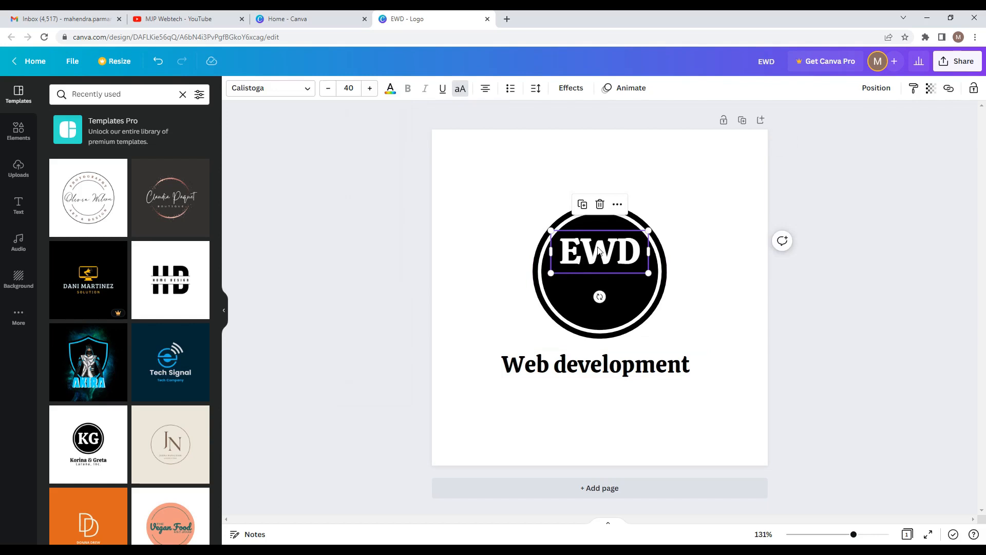
{"action": "left_click_drag", "start_coordinate": [598, 250], "coordinate": [600, 265]}
{"action": "left_click", "coordinate": [366, 284]}
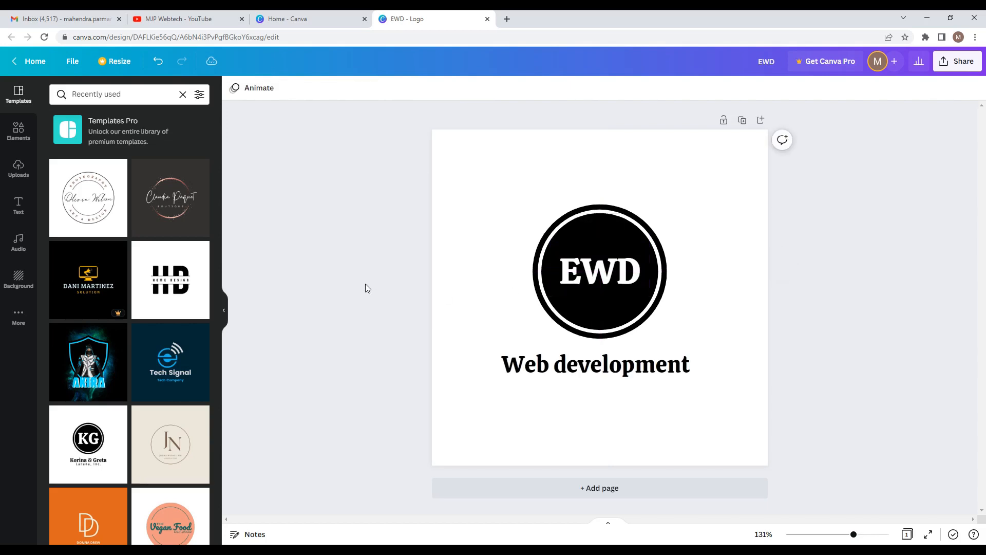
Step: Shift the Web development text slightly right so it is centred beneath the circle
{"action": "left_click", "coordinate": [599, 365]}
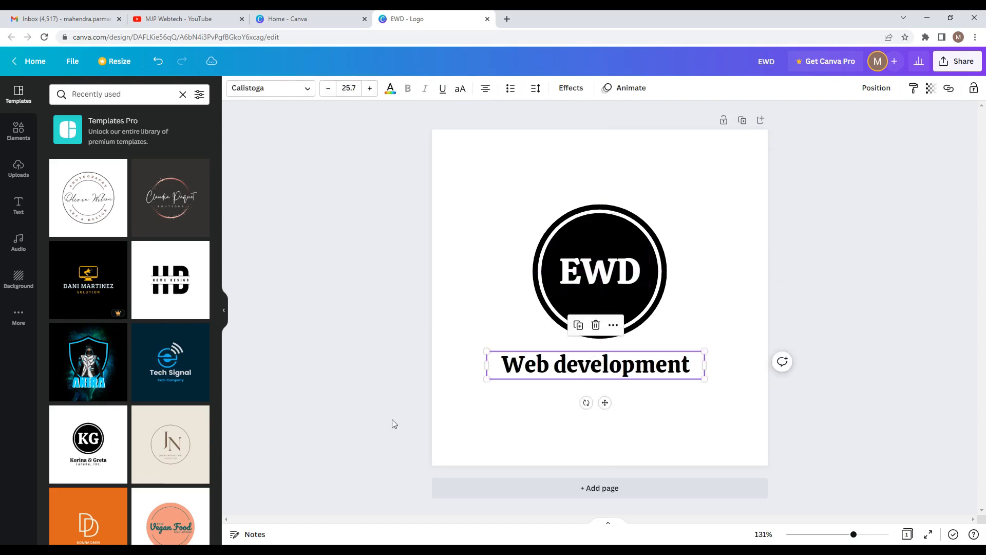
{"action": "left_click", "coordinate": [393, 419]}
{"action": "left_click", "coordinate": [557, 366]}
{"action": "left_click_drag", "start_coordinate": [558, 365], "coordinate": [564, 367]}
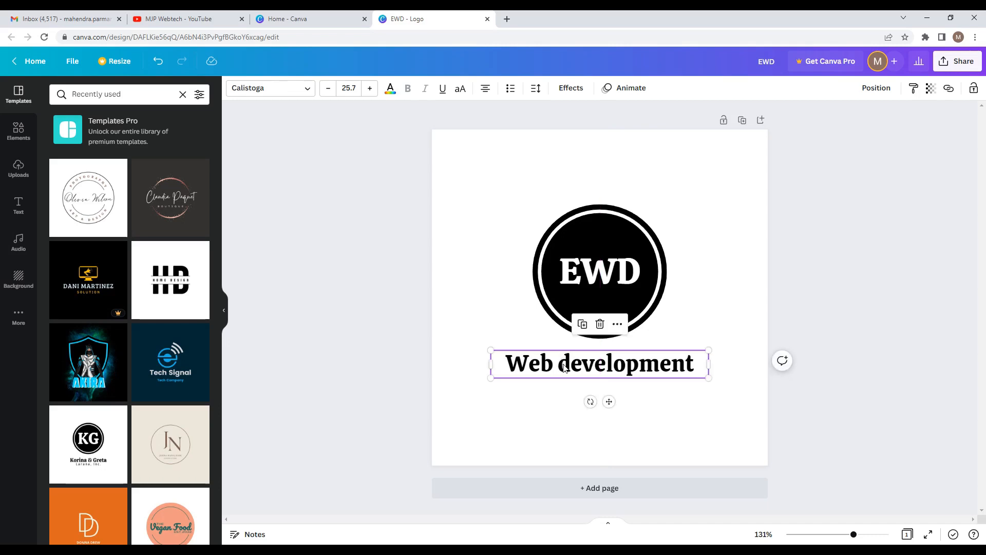
{"action": "left_click", "coordinate": [366, 355]}
{"action": "left_click", "coordinate": [591, 275]}
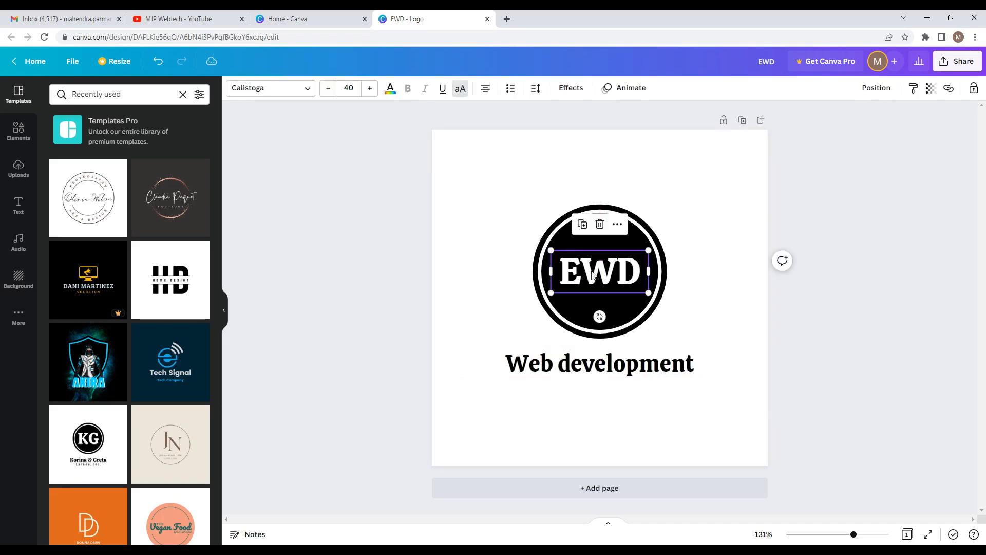
{"action": "left_click", "coordinate": [817, 283]}
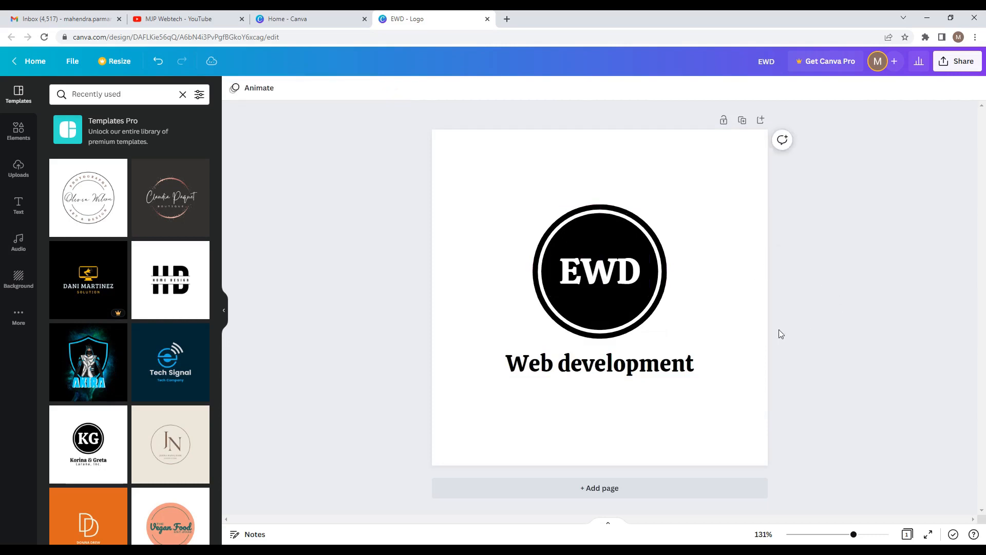
Step: Recolour the black circle badge, trying red and orange before settling on the light orange default colour
{"action": "left_click", "coordinate": [615, 239]}
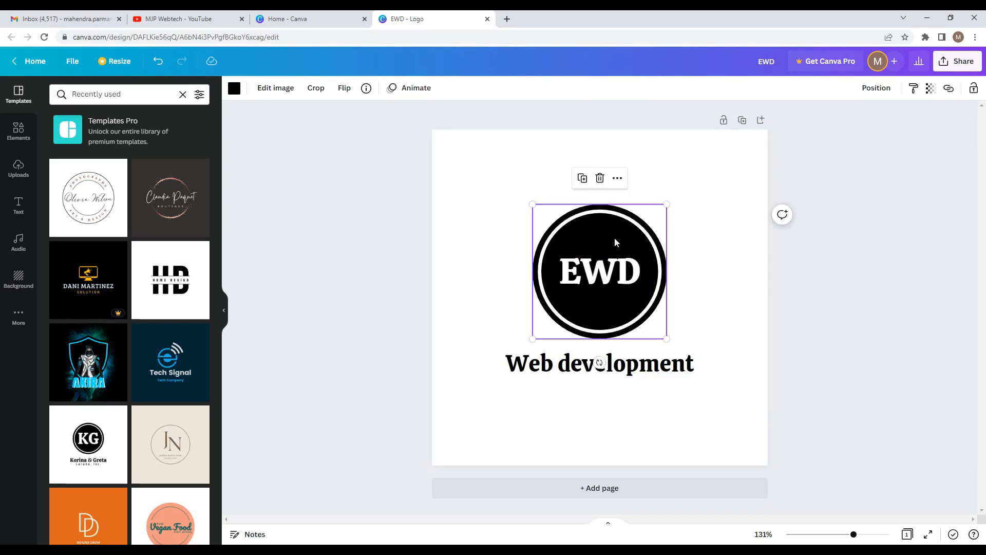
{"action": "left_click", "coordinate": [236, 95]}
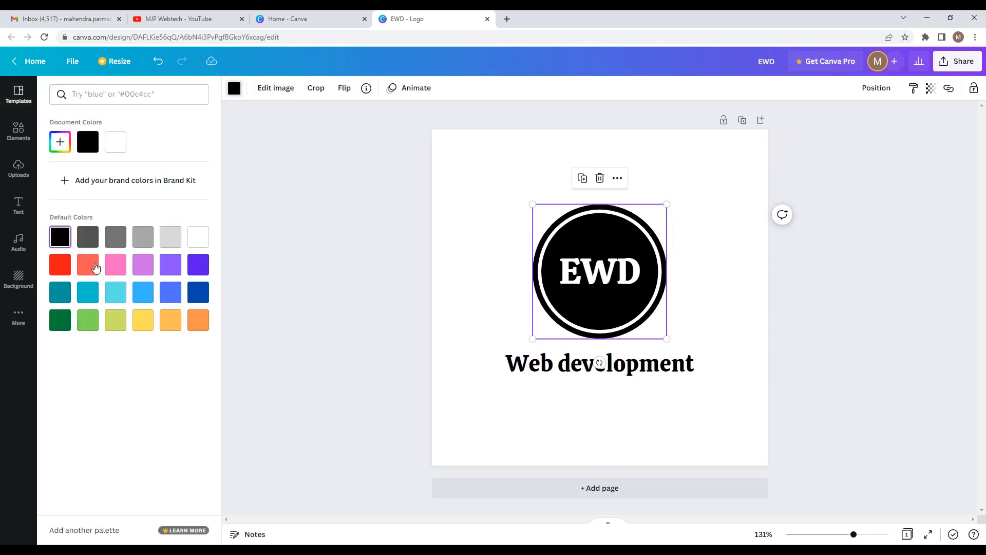
{"action": "left_click", "coordinate": [63, 268]}
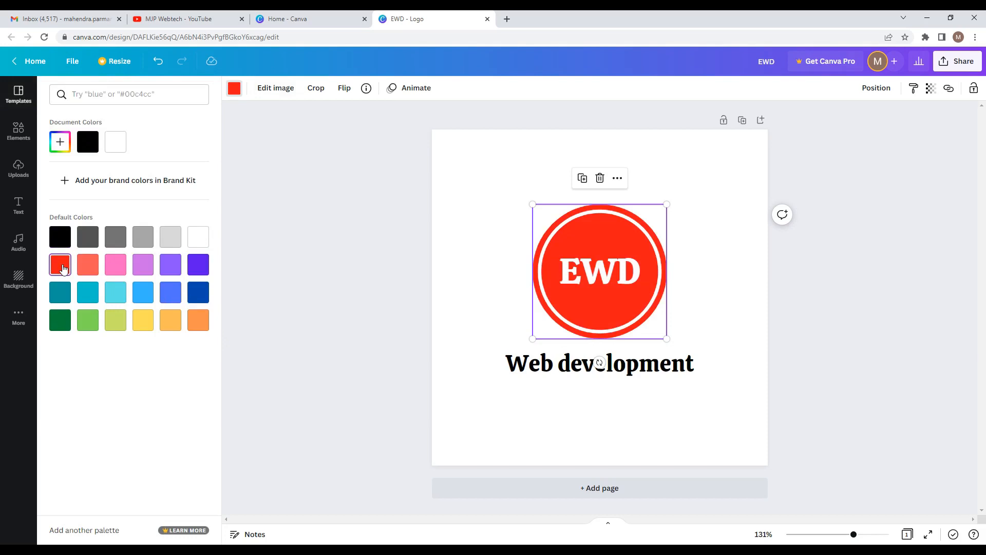
{"action": "left_click", "coordinate": [203, 323]}
{"action": "left_click", "coordinate": [170, 324]}
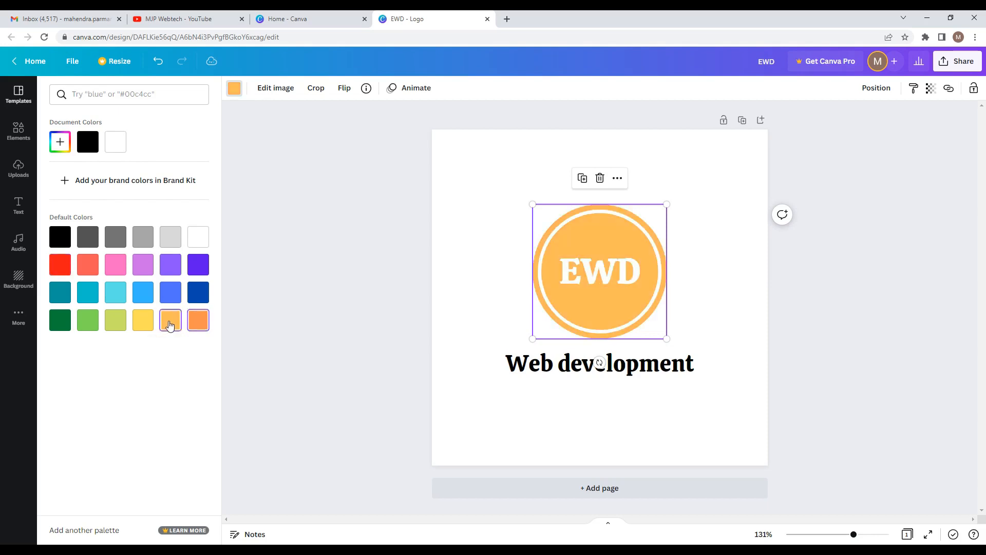
{"action": "left_click", "coordinate": [377, 322]}
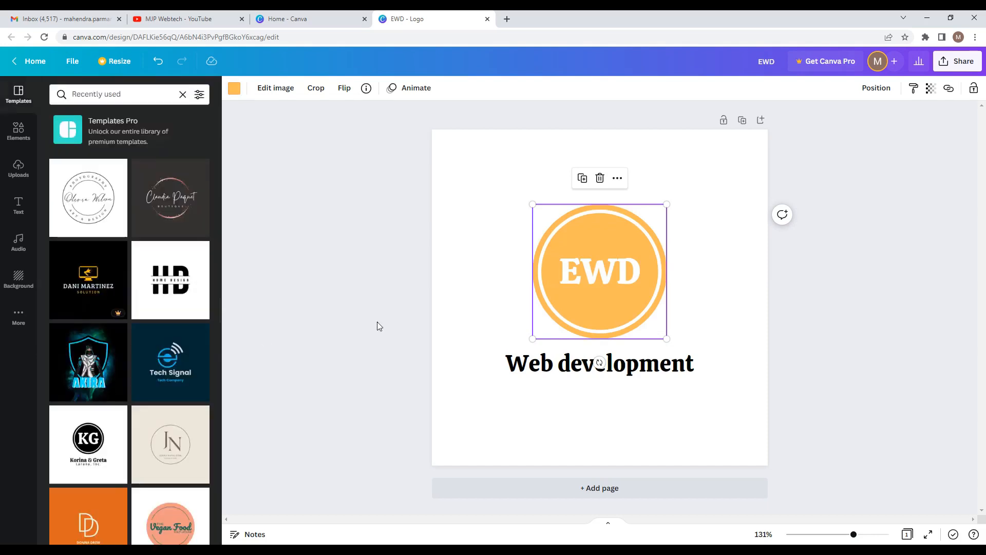
Step: Colour the Web development text with the same light orange document colour as the circle
{"action": "left_click", "coordinate": [564, 367]}
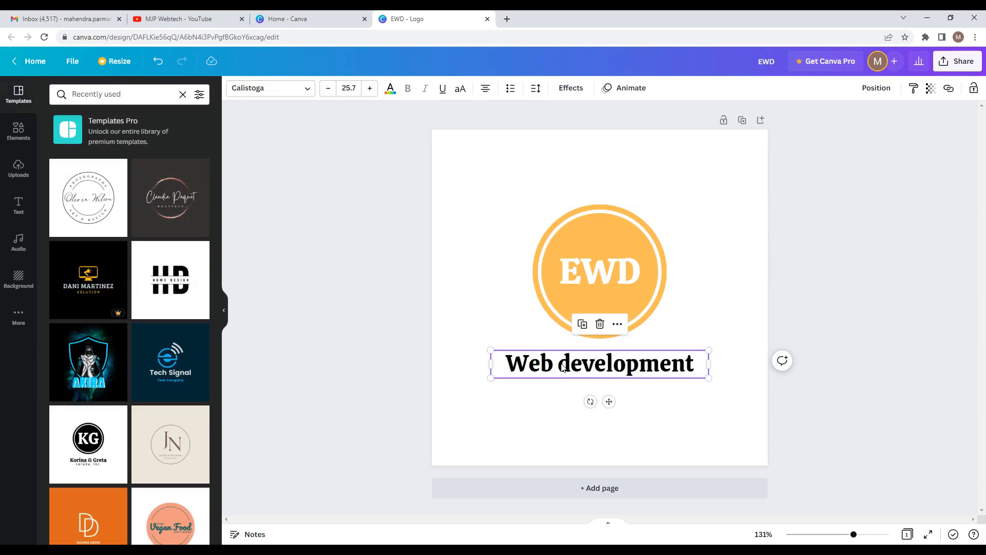
{"action": "left_click", "coordinate": [391, 95]}
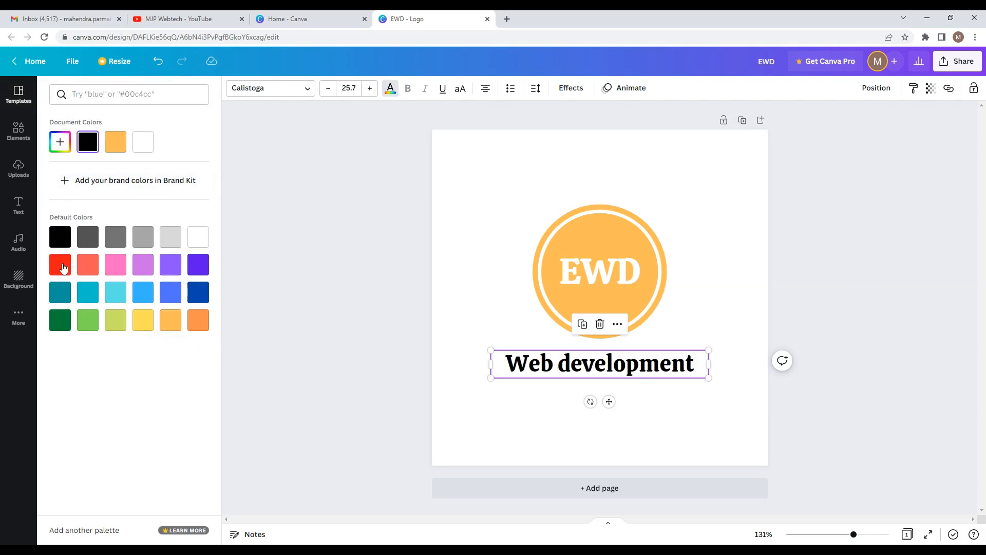
{"action": "left_click", "coordinate": [117, 148]}
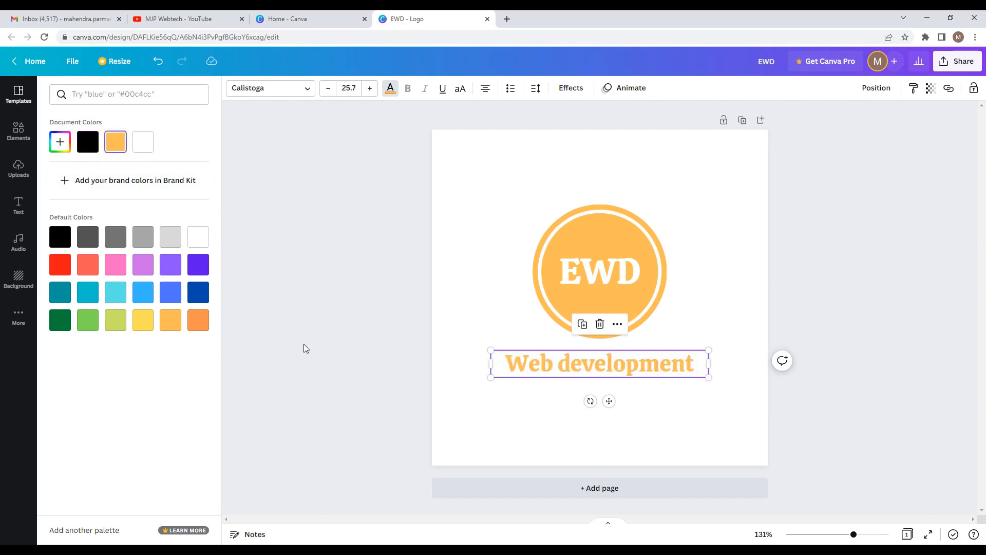
{"action": "left_click", "coordinate": [303, 344]}
{"action": "left_click", "coordinate": [378, 368]}
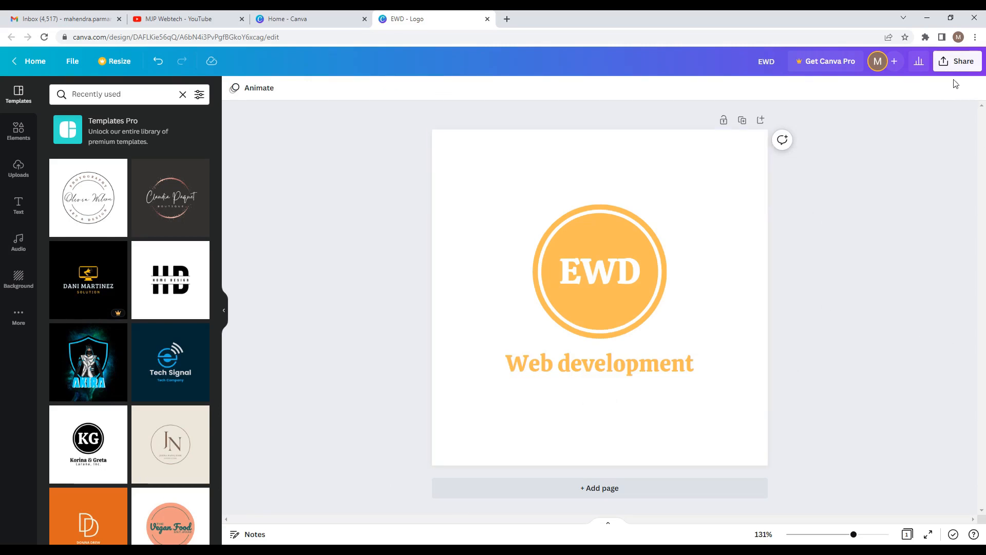
Step: Download the recoloured logo as a PNG at 500 × 500 px and open the downloaded EWD (1).png
{"action": "left_click", "coordinate": [959, 61]}
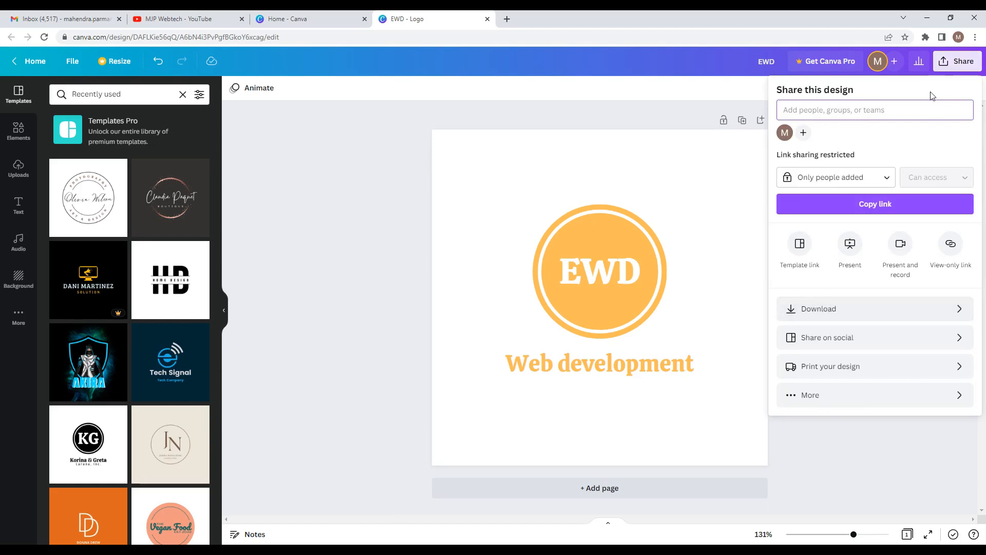
{"action": "left_click", "coordinate": [826, 315]}
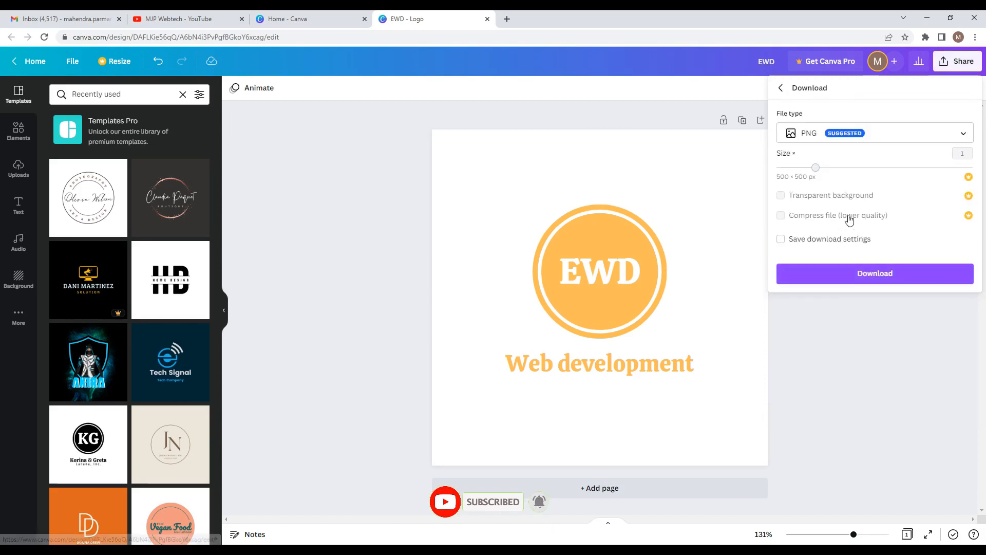
{"action": "left_click", "coordinate": [856, 275]}
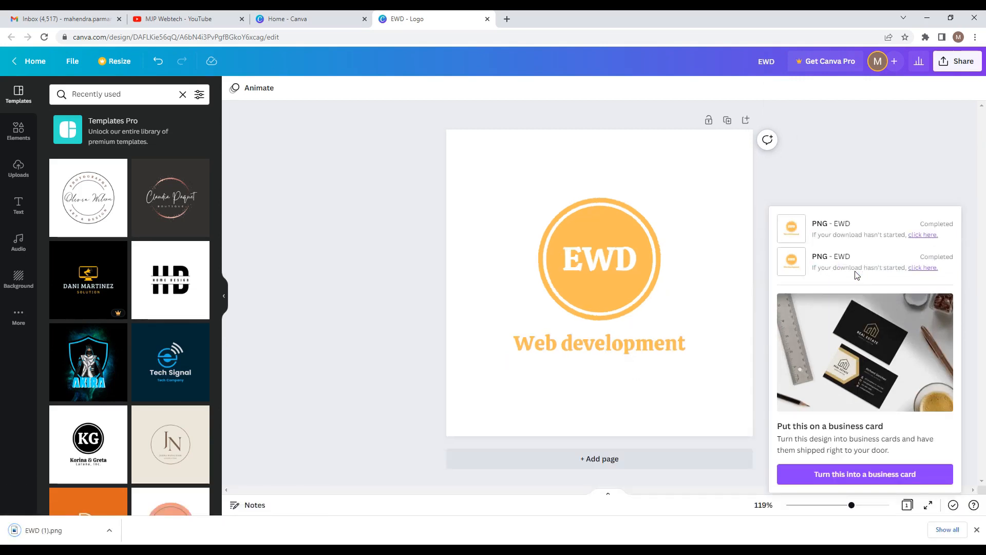
{"action": "left_click", "coordinate": [37, 530]}
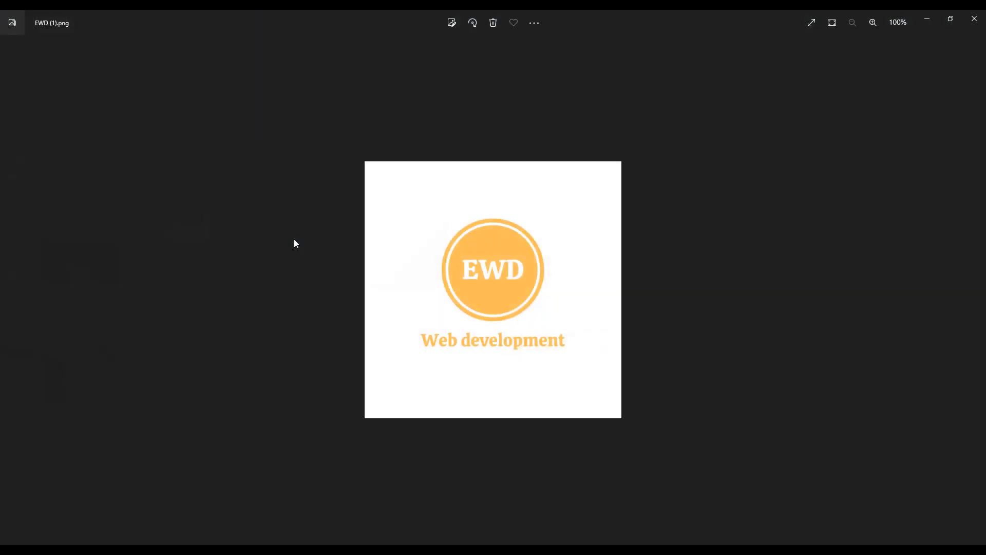